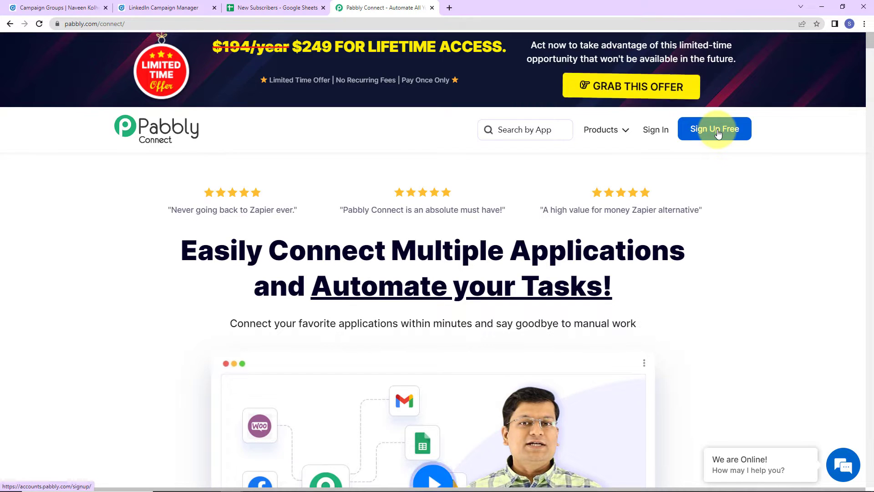
# Step: Sign in and create a Pabbly Connect workflow named 'Use LinkedIn Lead Gen Form for Marketing of Astrology Business'
pyautogui.click(651, 129)
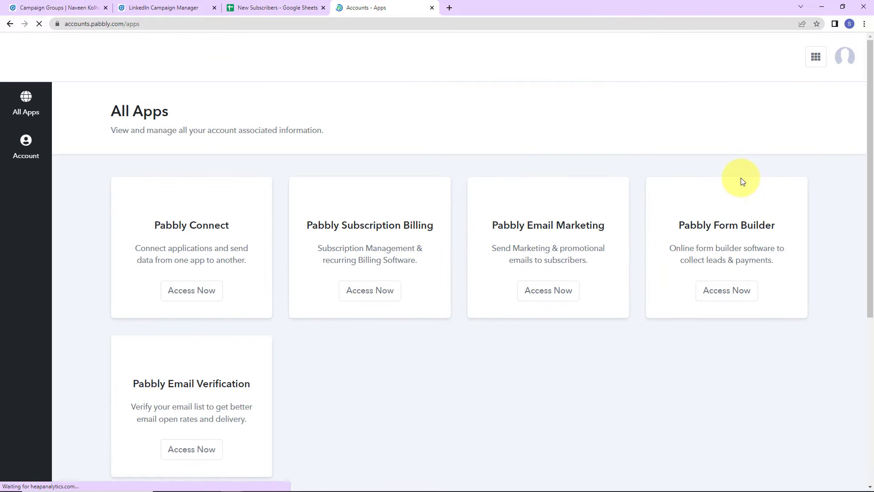
pyautogui.click(185, 294)
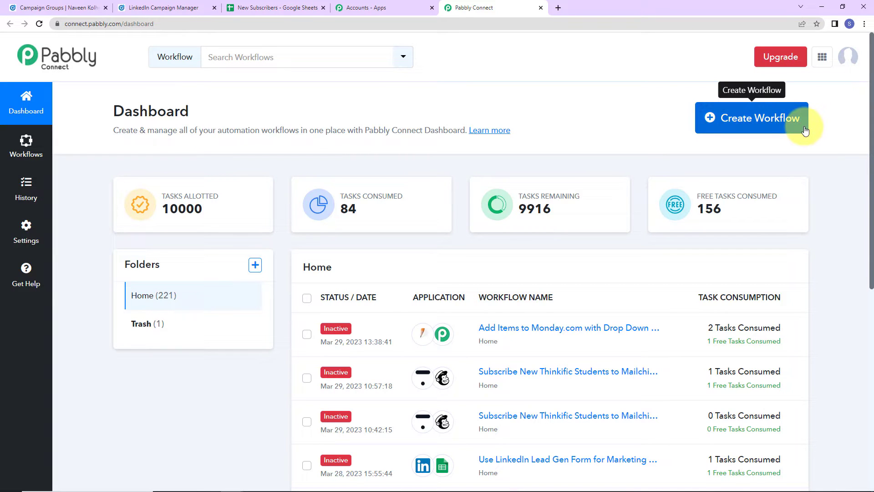
pyautogui.click(776, 122)
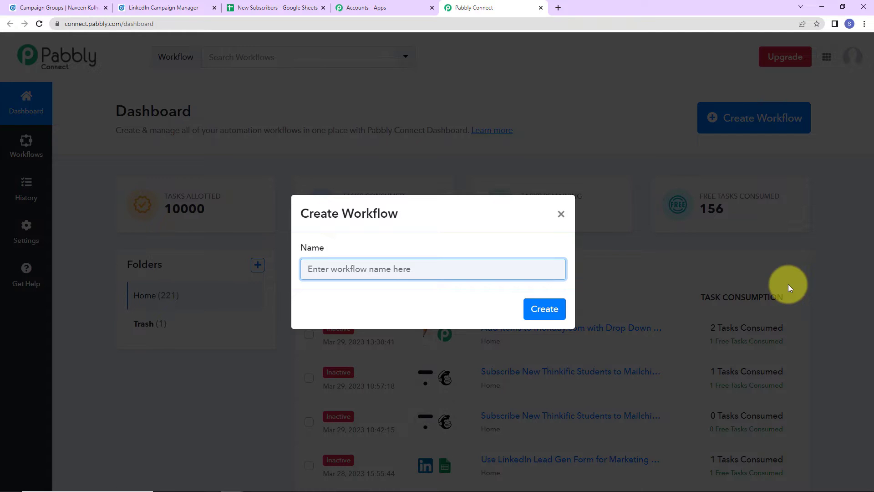
pyautogui.write('Use LinkedIn Lead Gen Form for Marketing of Astrology Business')
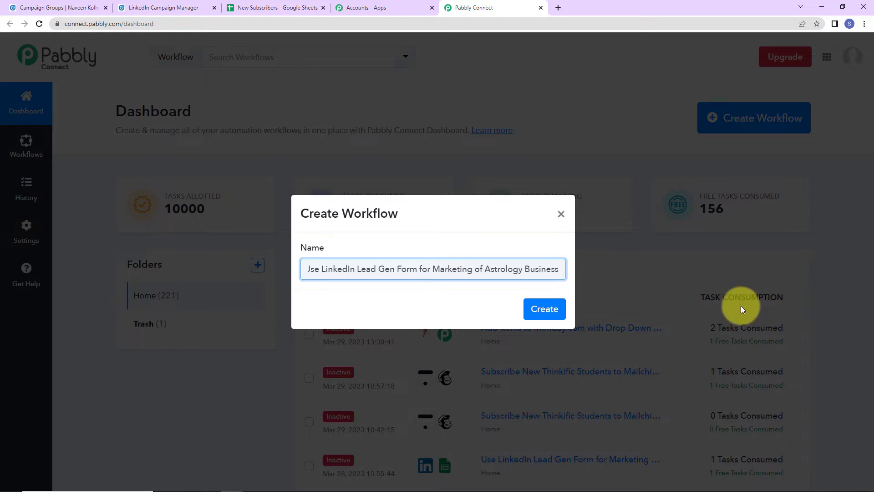
pyautogui.click(544, 308)
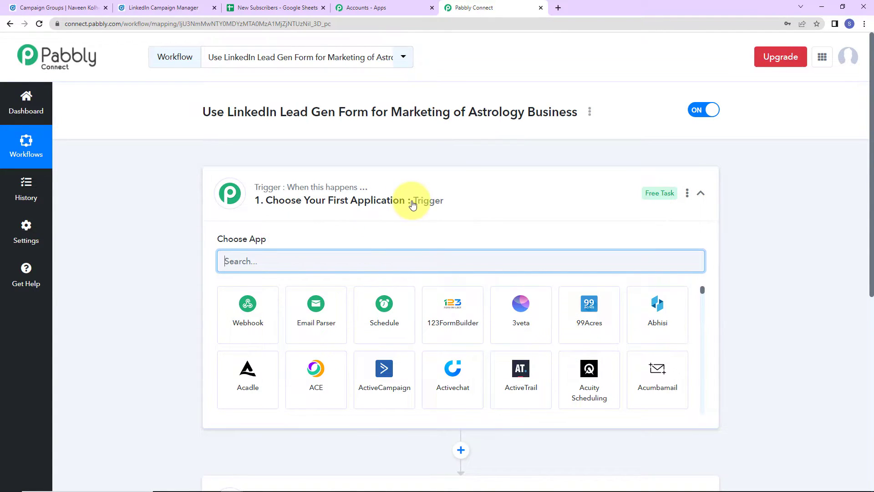
# Step: Set the trigger app to LinkedIn Lead Gen Forms with event New Lead Gen Form Response
pyautogui.scroll(-2, 410, 202)
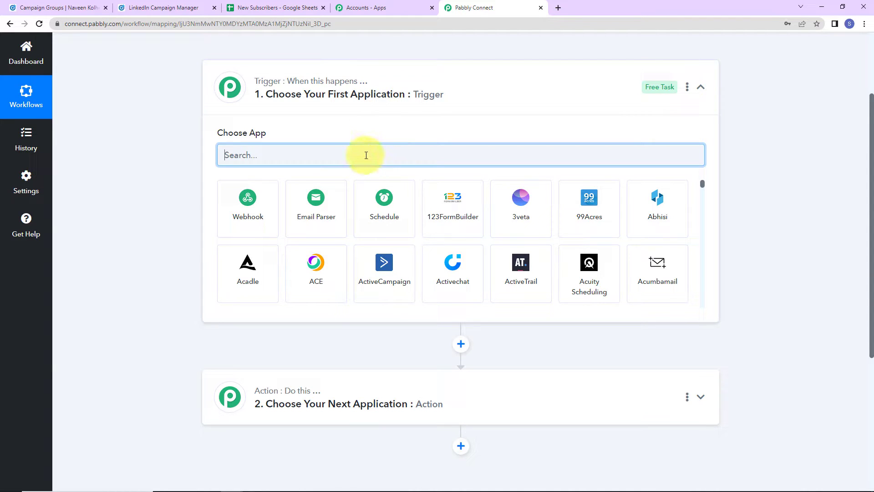
pyautogui.write('linked')
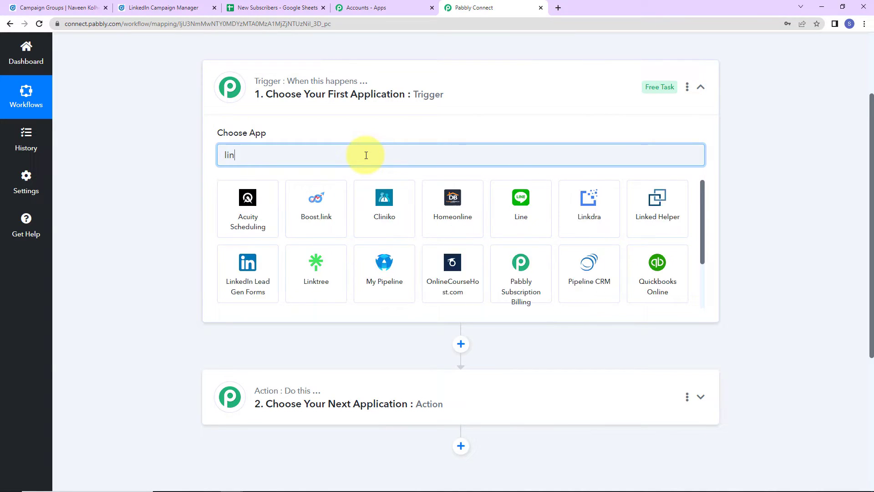
pyautogui.click(324, 204)
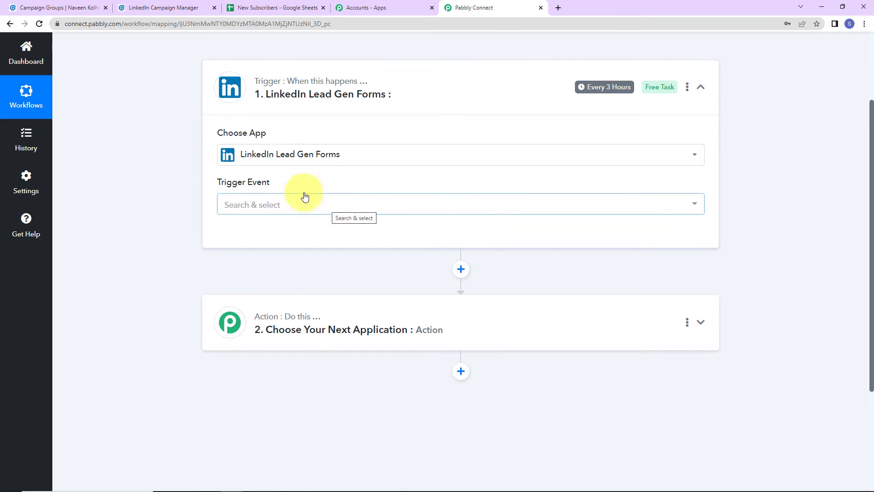
pyautogui.moveTo(236, 183)
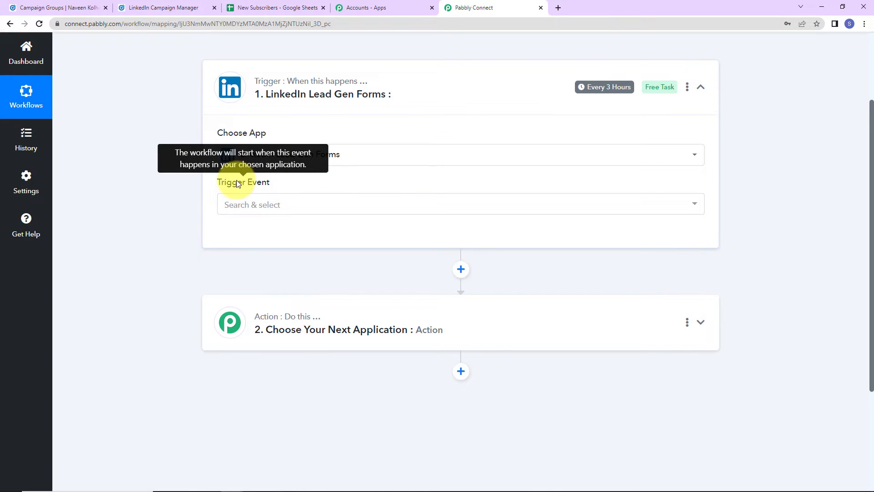
pyautogui.click(245, 205)
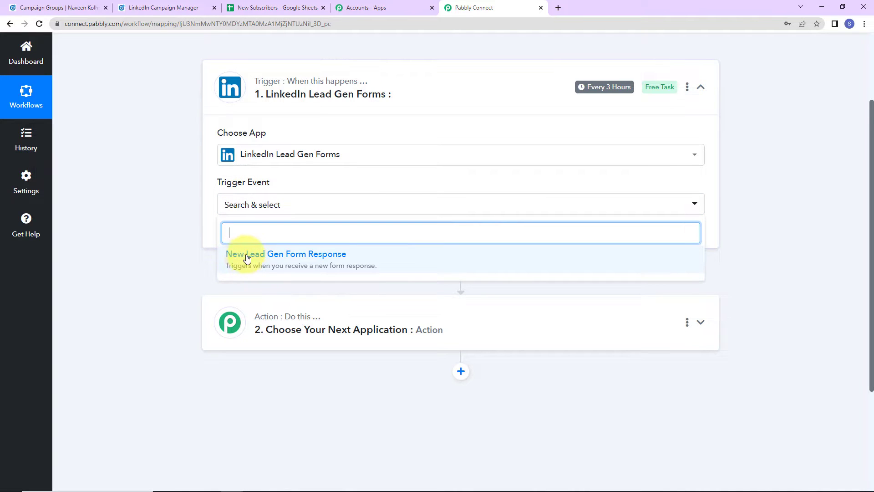
pyautogui.click(333, 260)
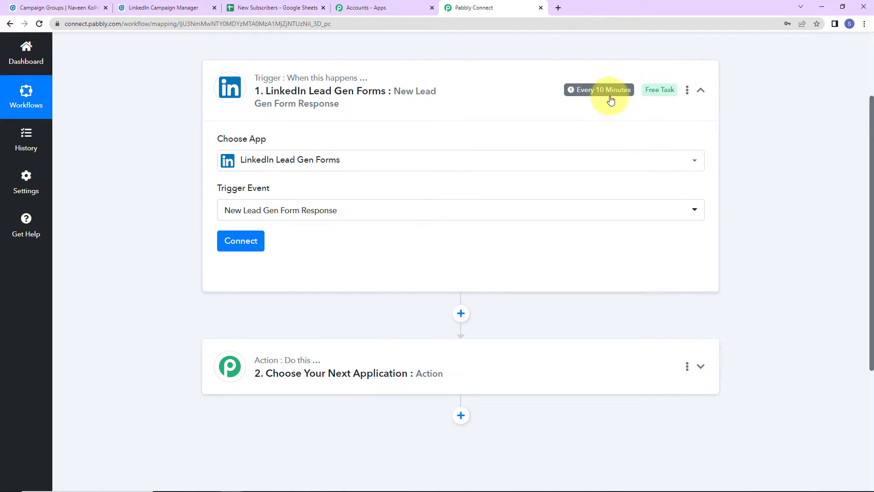
pyautogui.moveTo(610, 97)
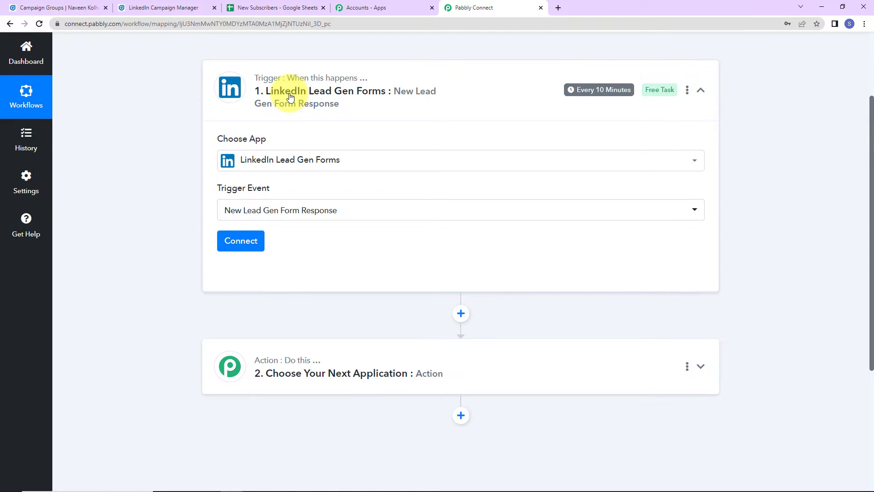
# Step: Authorize a new LinkedIn Lead Gen Forms connection for the trigger, then go to Campaign Manager
pyautogui.click(248, 239)
pyautogui.moveTo(468, 49); pyautogui.dragTo(655, 51)
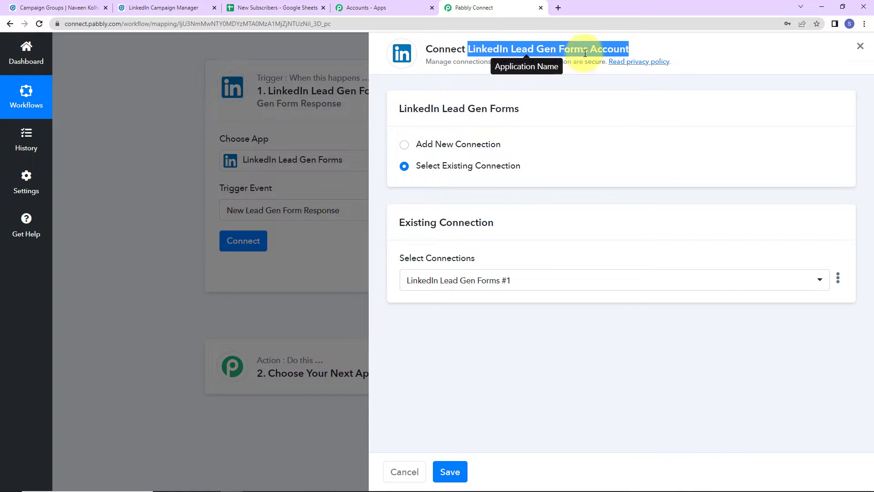
pyautogui.click(404, 144)
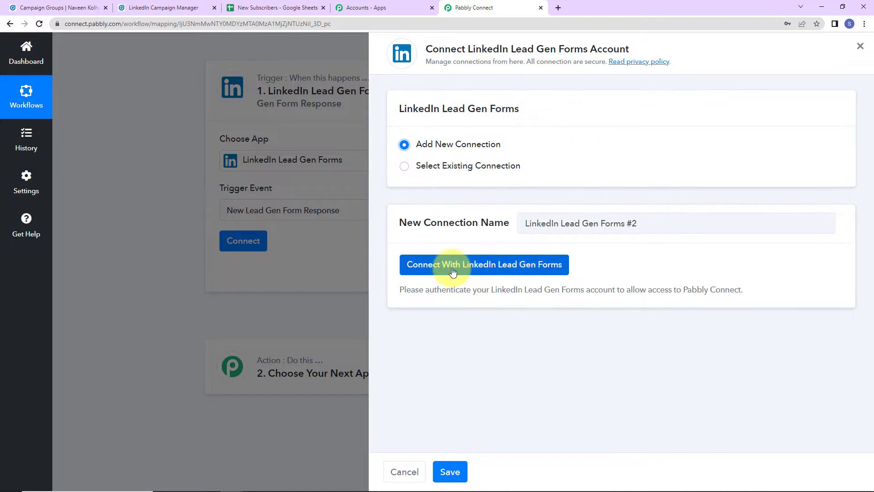
pyautogui.click(503, 266)
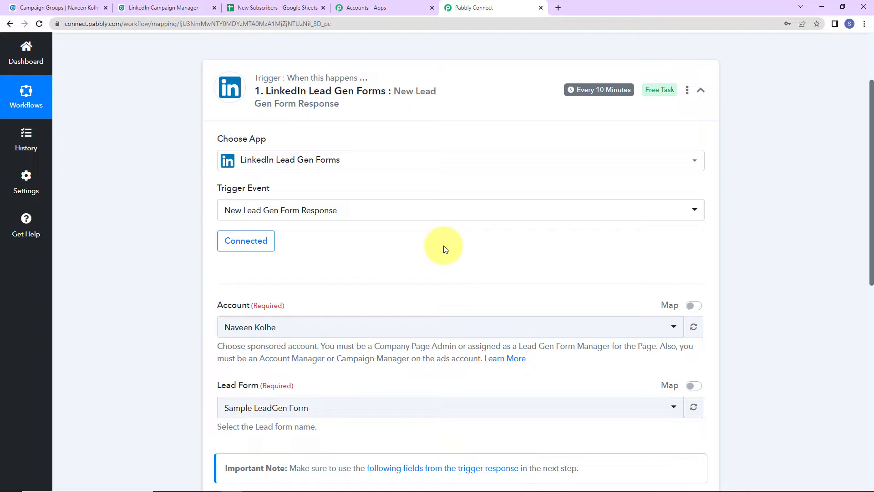
pyautogui.scroll(-5, 446, 250)
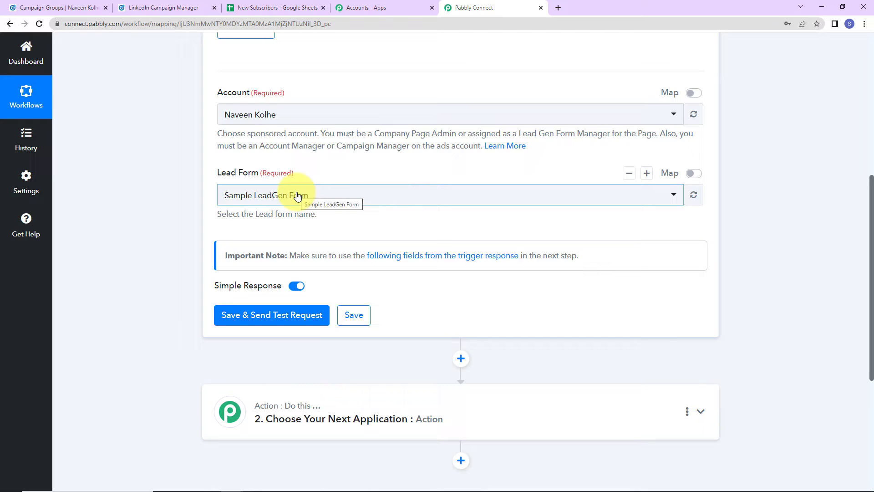
pyautogui.click(61, 9)
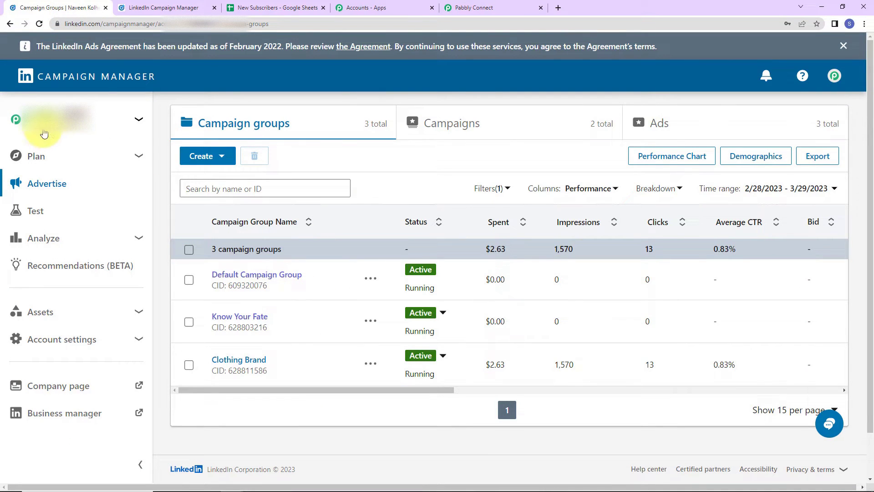
# Step: Go from the campaign groups overview to the Lead Gen Forms list, showing Sample LeadGen Form
pyautogui.moveTo(92, 125)
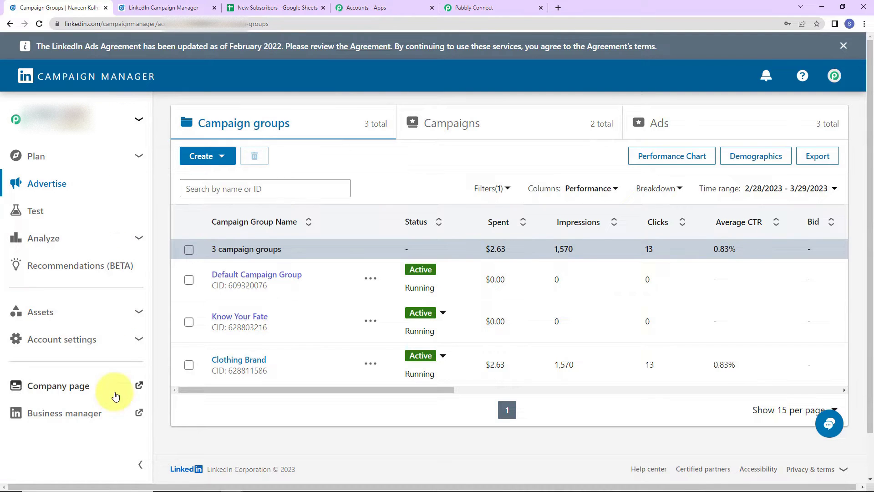
pyautogui.click(470, 9)
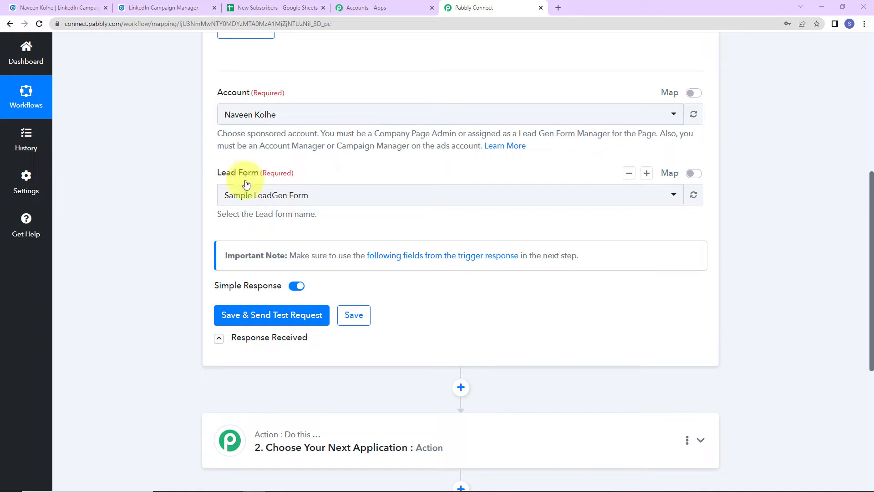
pyautogui.click(56, 9)
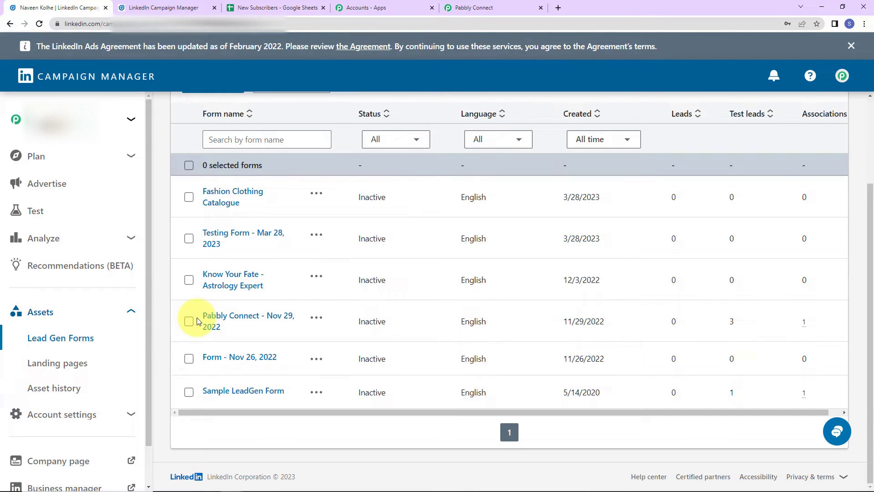
pyautogui.click(106, 180)
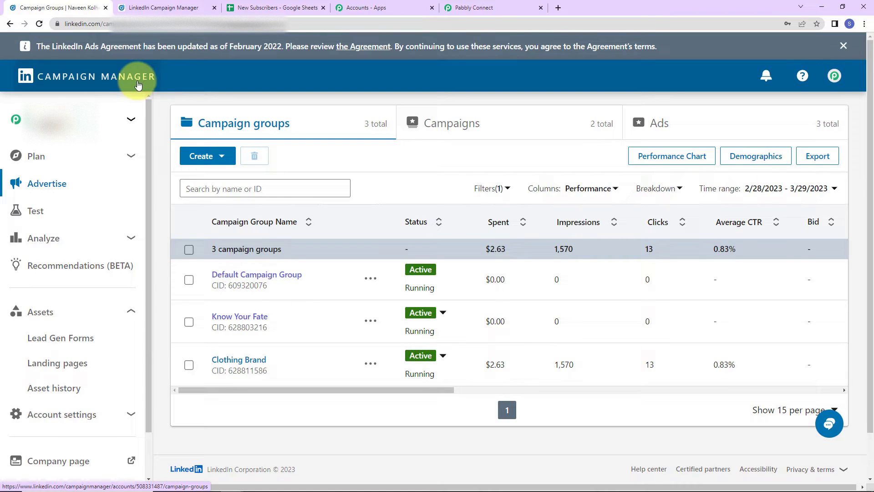
pyautogui.scroll(-2, 80, 282)
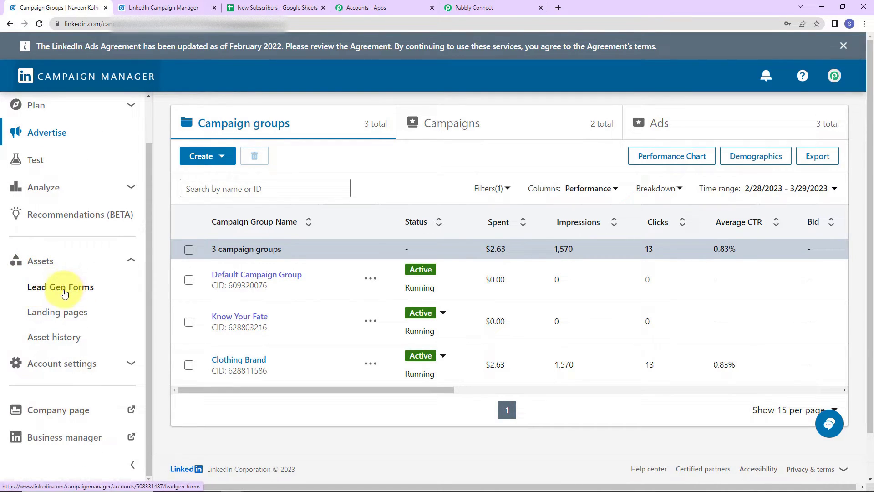
pyautogui.click(64, 292)
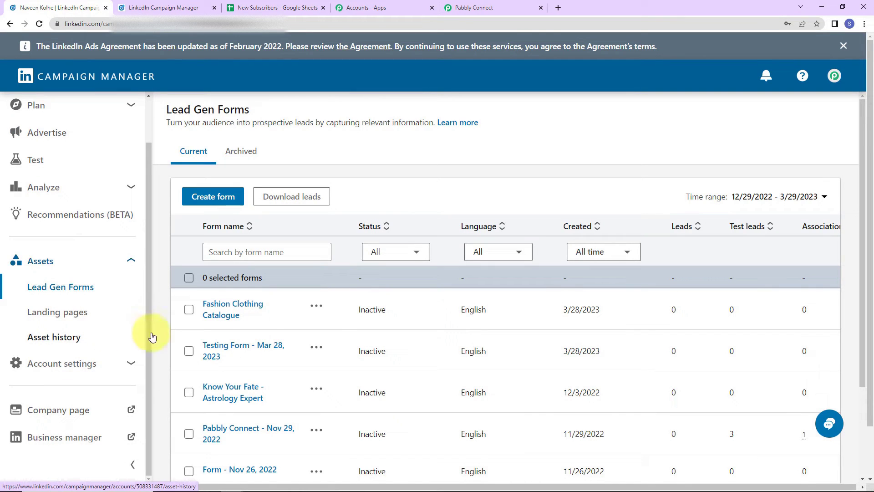
pyautogui.scroll(-3, 316, 323)
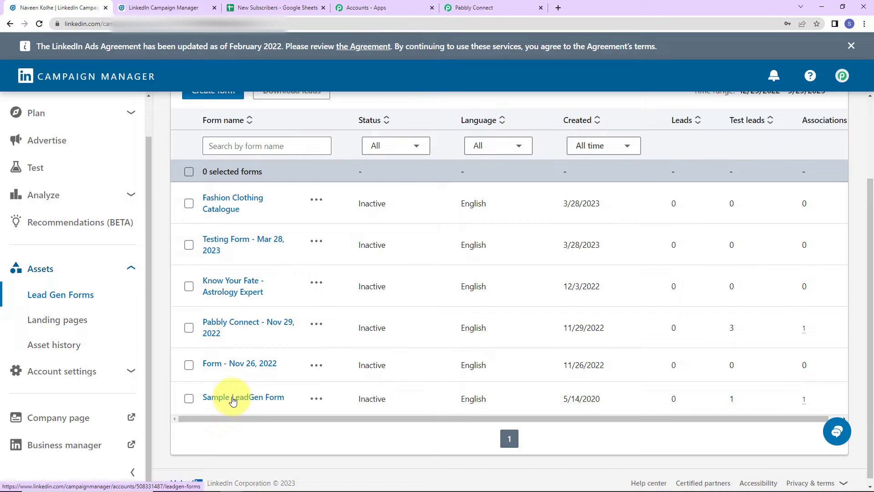
pyautogui.scroll(3, 236, 352)
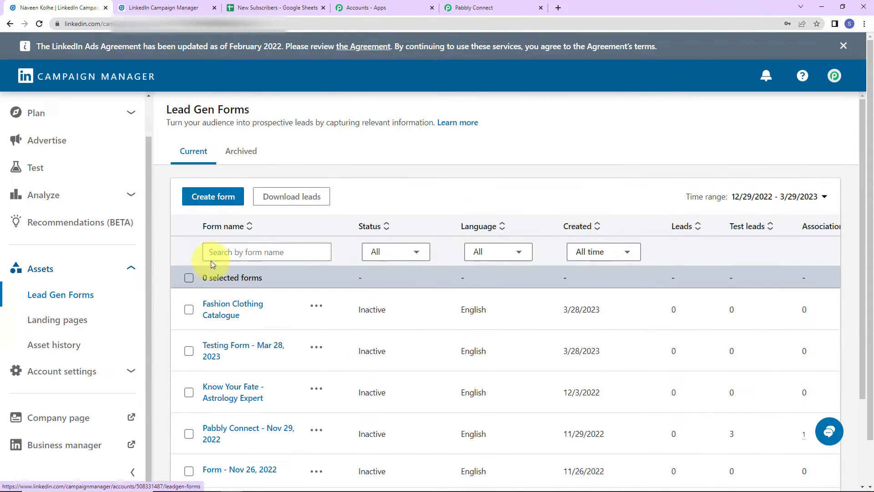
# Step: Start a new lead gen form and add Phone number to its requested profile fields
pyautogui.click(219, 198)
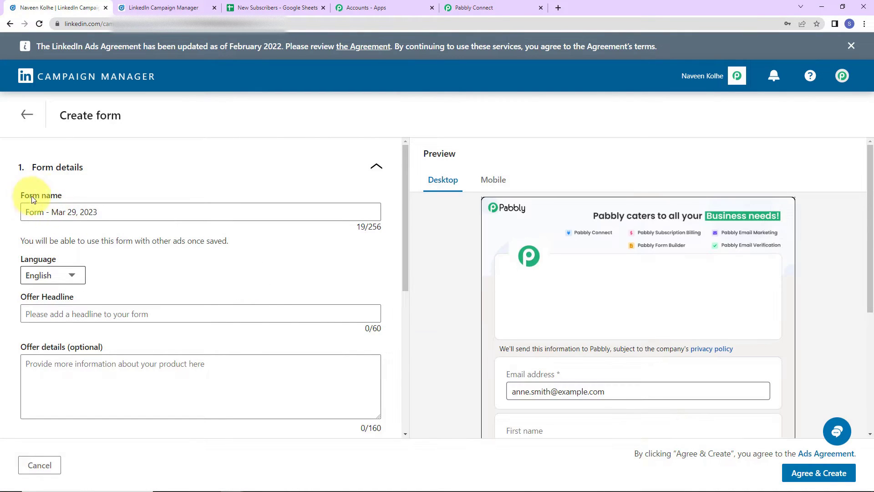
pyautogui.scroll(-2, 108, 273)
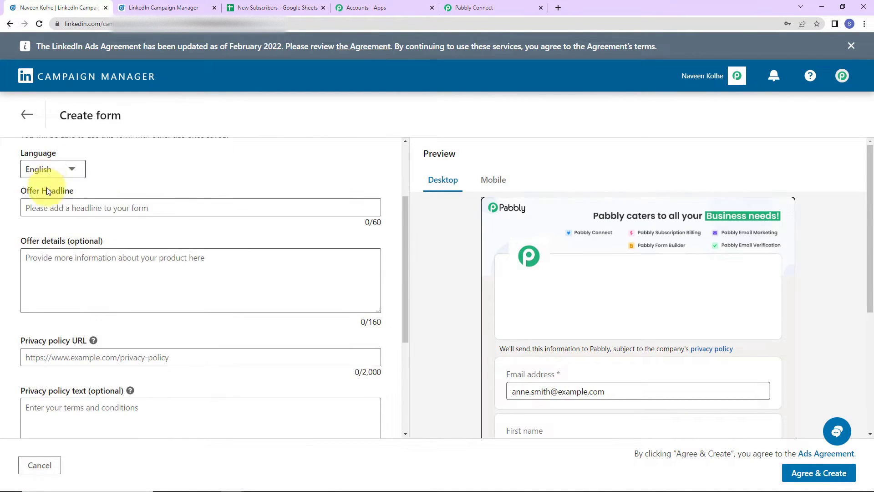
pyautogui.scroll(-2, 113, 255)
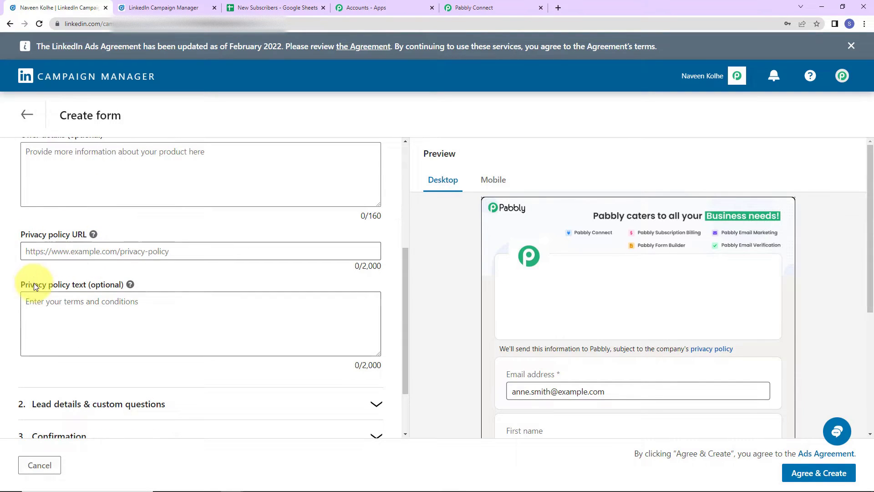
pyautogui.scroll(-1, 127, 291)
pyautogui.scroll(-1, 128, 297)
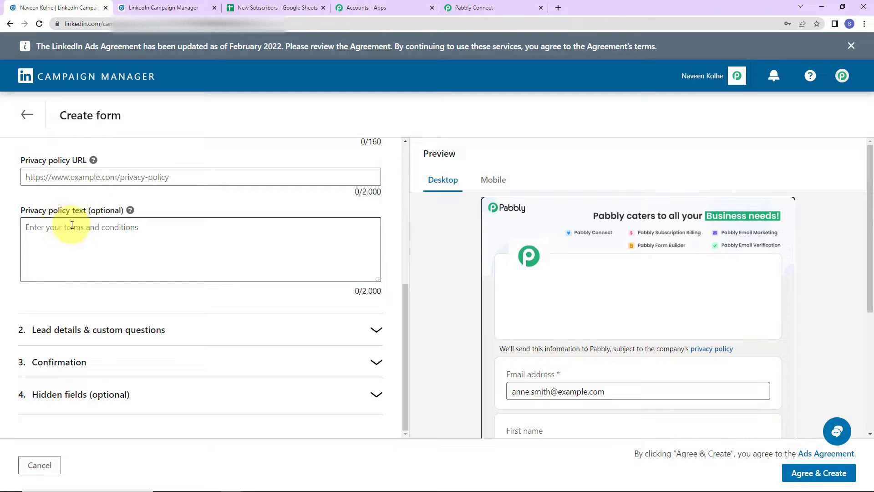
pyautogui.click(139, 334)
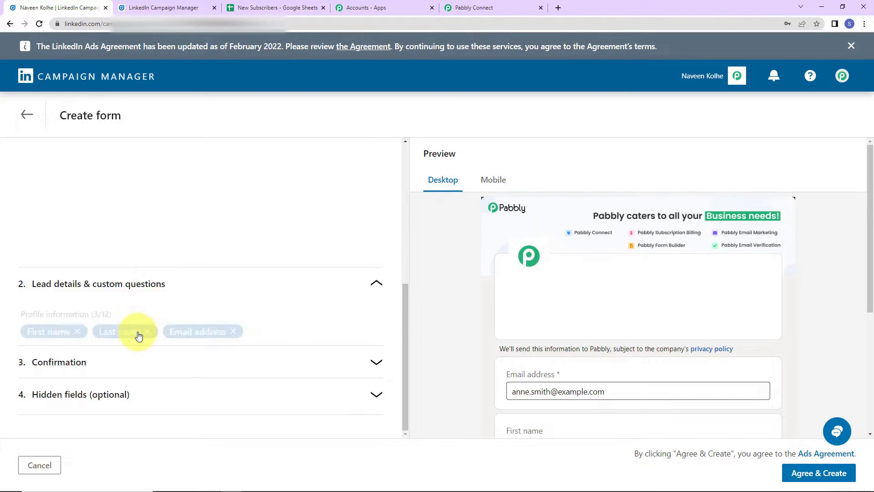
pyautogui.scroll(2, 78, 182)
pyautogui.scroll(2, 27, 214)
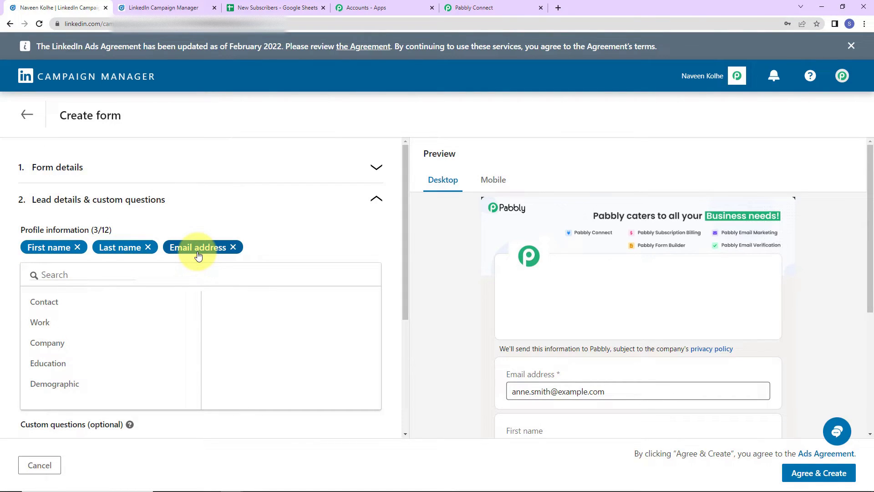
pyautogui.click(79, 269)
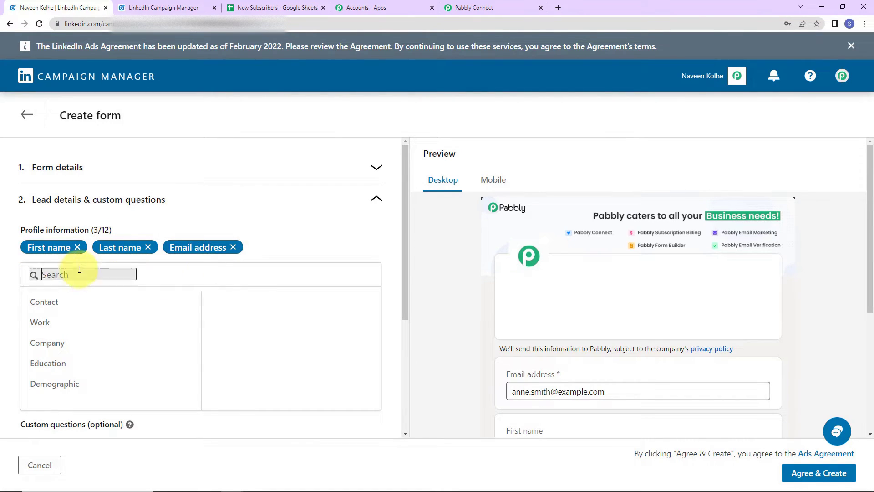
pyautogui.write('pho')
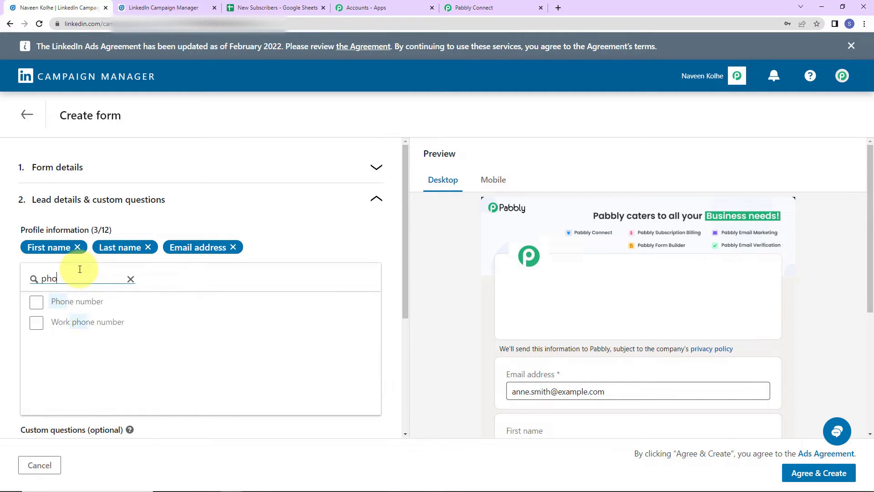
pyautogui.click(36, 302)
# Step: Review the form's confirmation call-to-action and hidden fields unchanged, then leave the form page
pyautogui.scroll(-4, 228, 367)
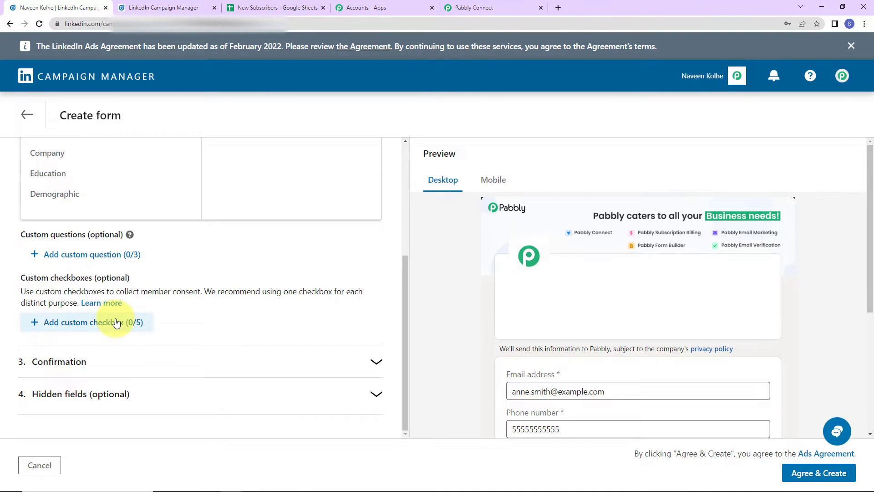
pyautogui.click(107, 365)
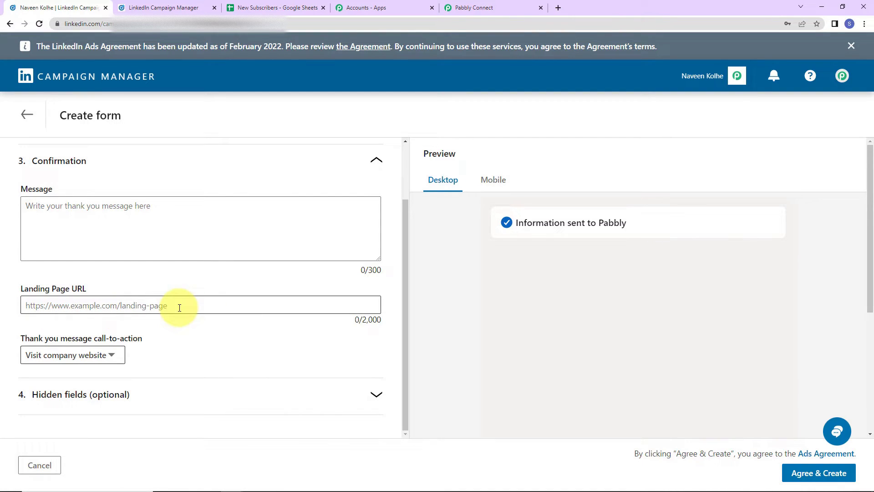
pyautogui.click(104, 356)
pyautogui.click(200, 356)
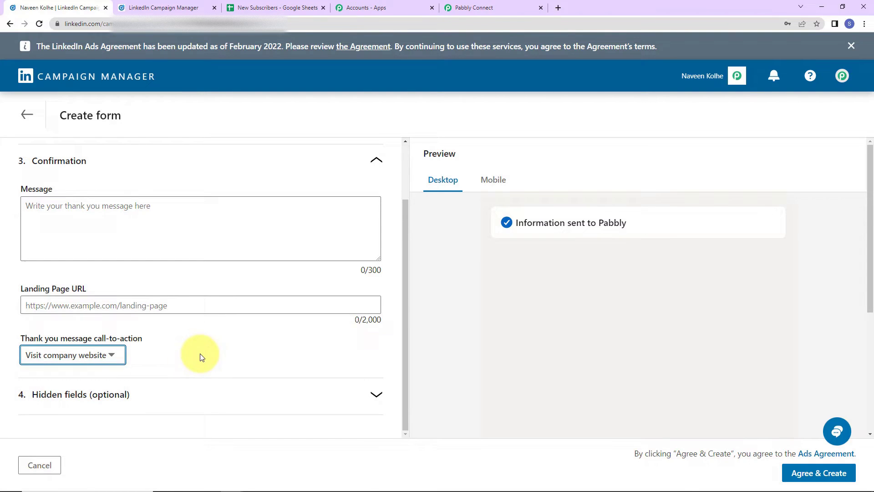
pyautogui.click(115, 356)
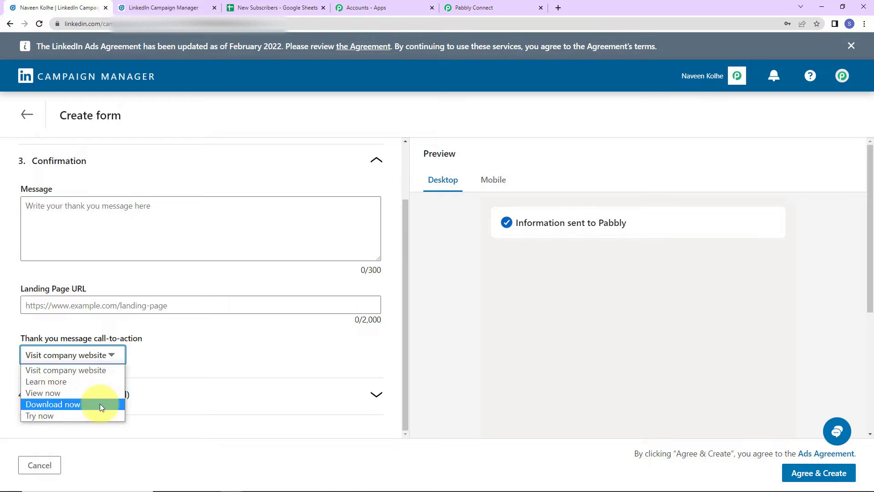
pyautogui.click(163, 366)
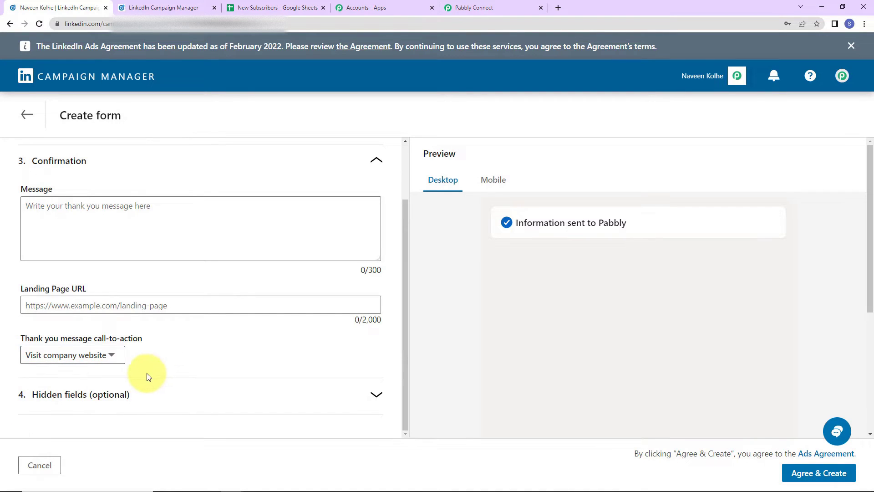
pyautogui.click(133, 395)
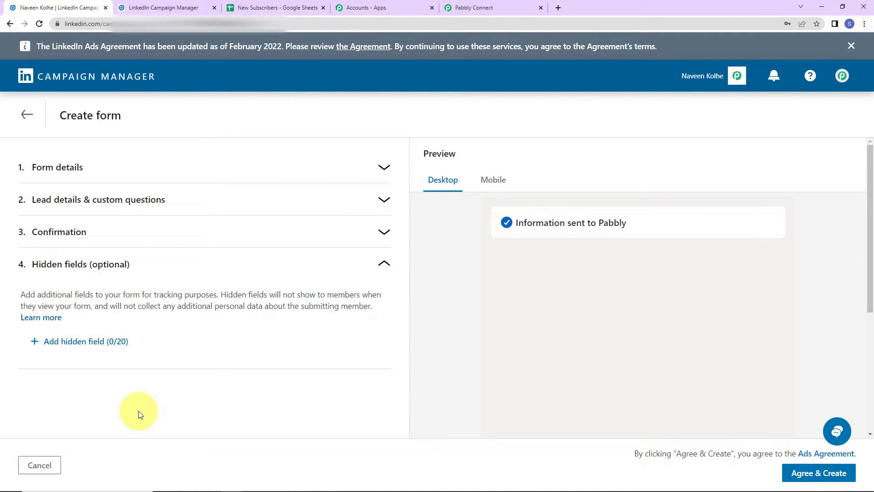
pyautogui.click(26, 114)
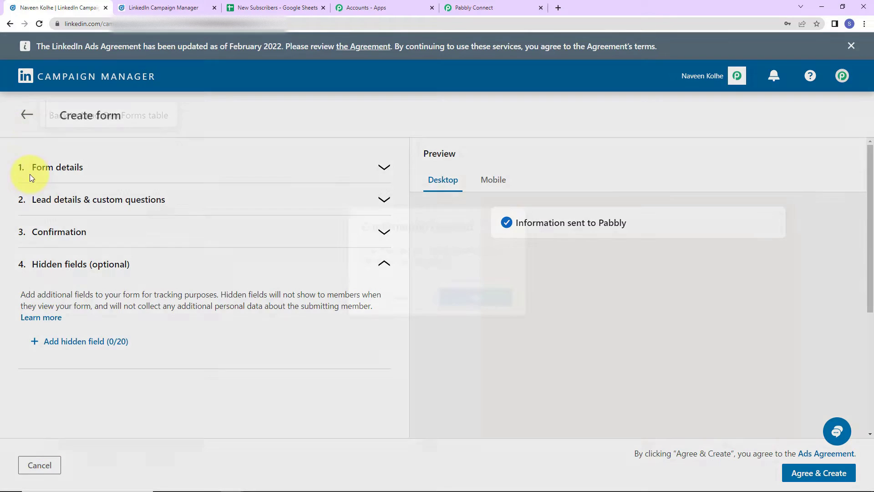
# Step: Discard the new form and open the Know Your Fate - Astrology Expert form for editing
pyautogui.click(460, 301)
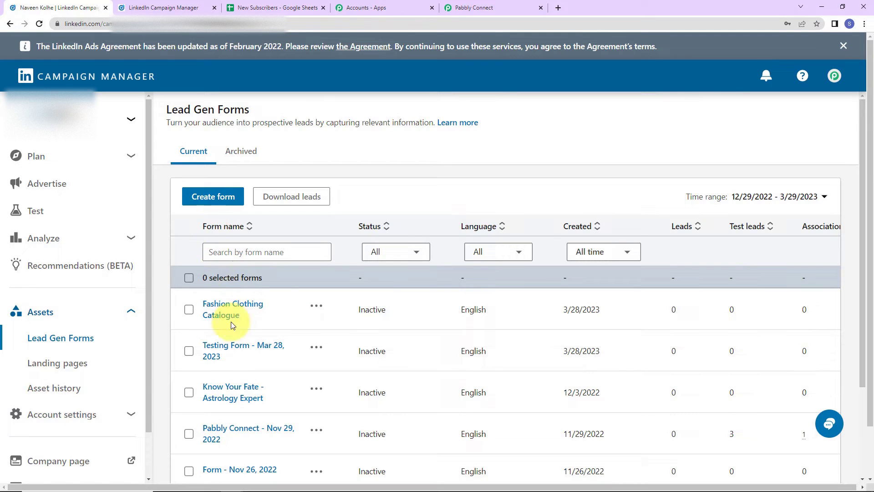
pyautogui.scroll(-2, 234, 319)
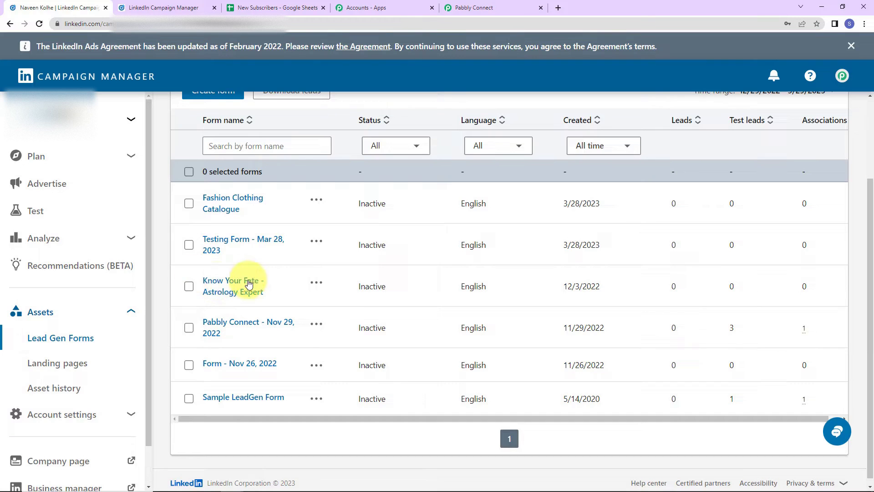
pyautogui.click(315, 283)
pyautogui.click(264, 303)
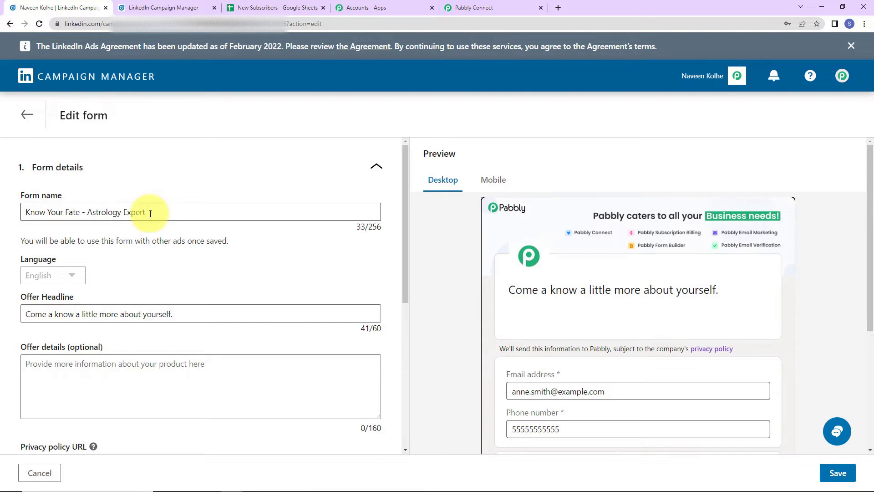
# Step: Correct the offer headline to 'Come and know a little more about yourself.'
pyautogui.scroll(-2, 165, 244)
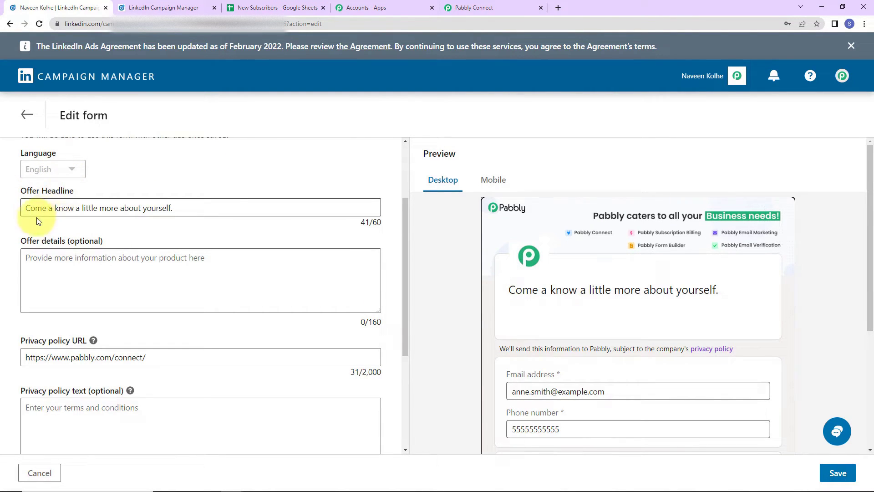
pyautogui.click(54, 209)
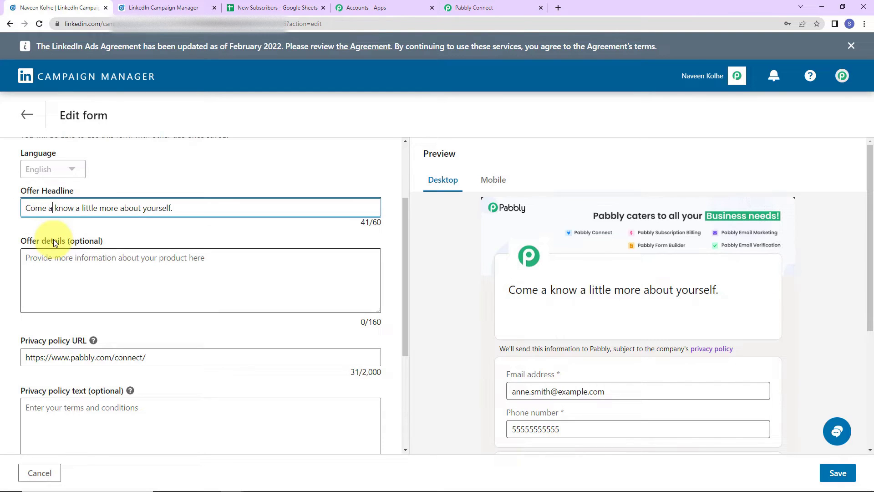
pyautogui.write('nd')
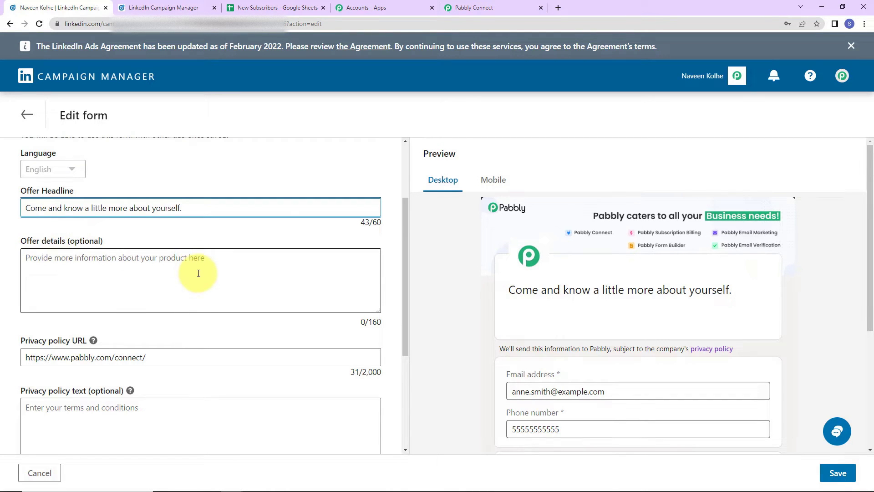
pyautogui.scroll(-2, 197, 274)
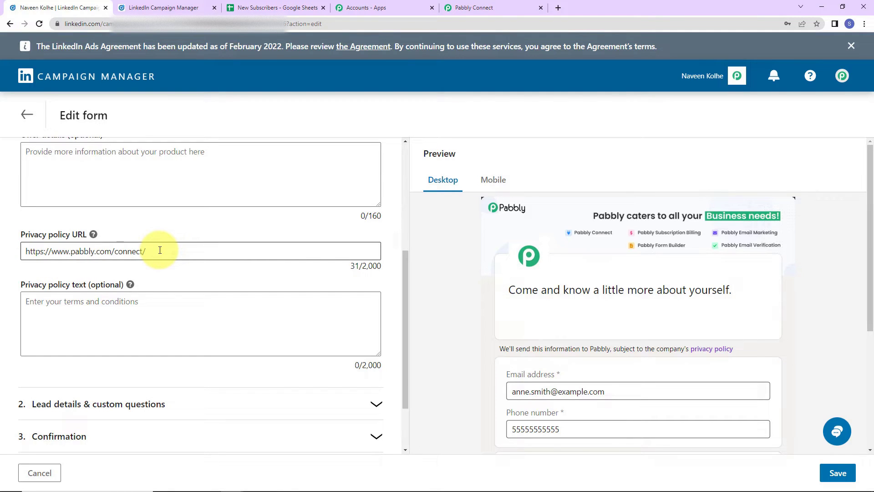
pyautogui.scroll(-2, 162, 267)
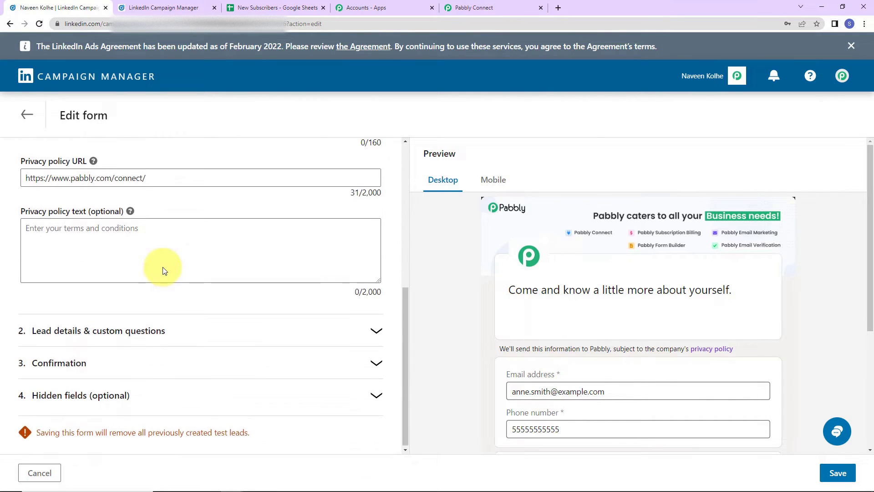
# Step: Check the lead details and thank-you message preview, then save the edited Know Your Fate form
pyautogui.click(134, 329)
pyautogui.scroll(3, 143, 259)
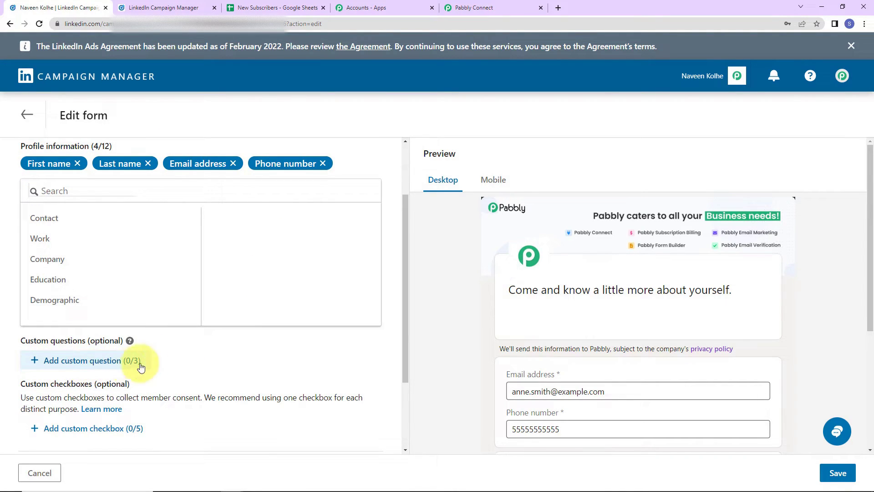
pyautogui.scroll(-2, 173, 360)
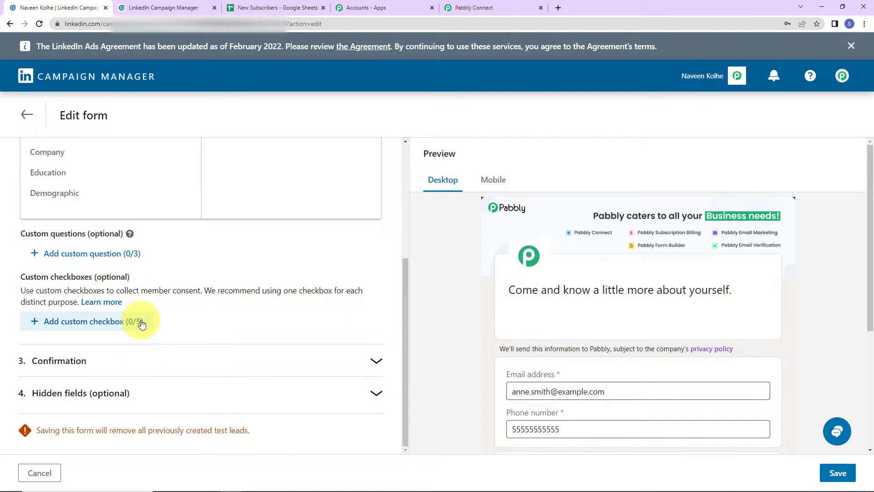
pyautogui.click(142, 364)
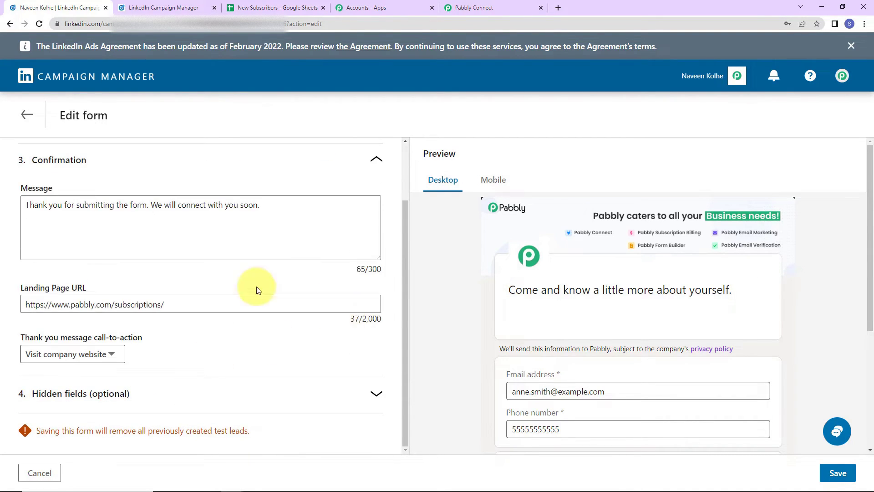
pyautogui.click(33, 208)
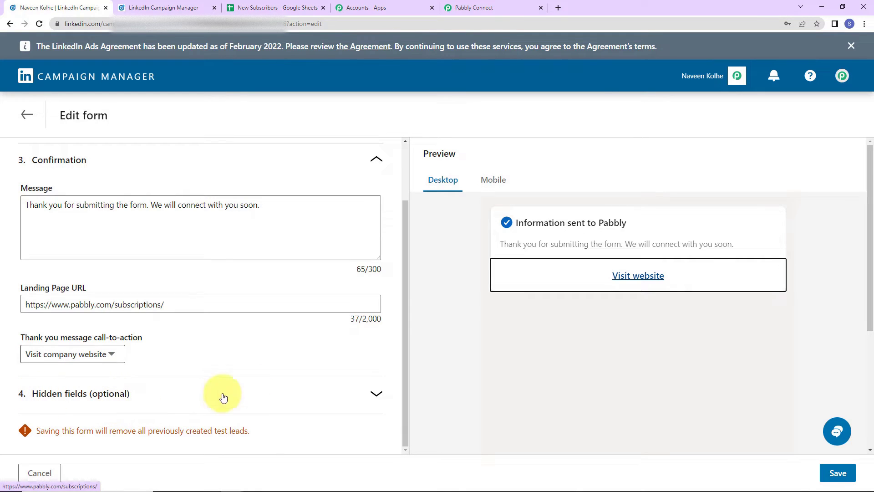
pyautogui.scroll(2, 263, 353)
pyautogui.scroll(-1, 574, 289)
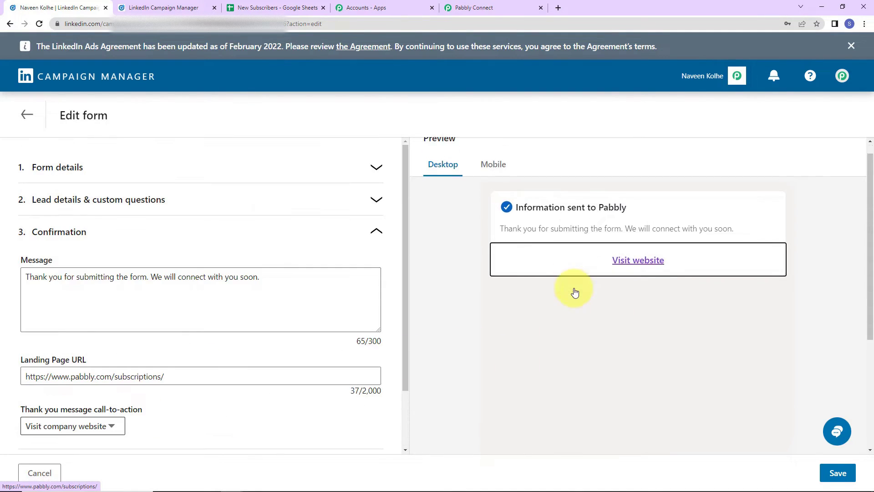
pyautogui.scroll(1, 573, 289)
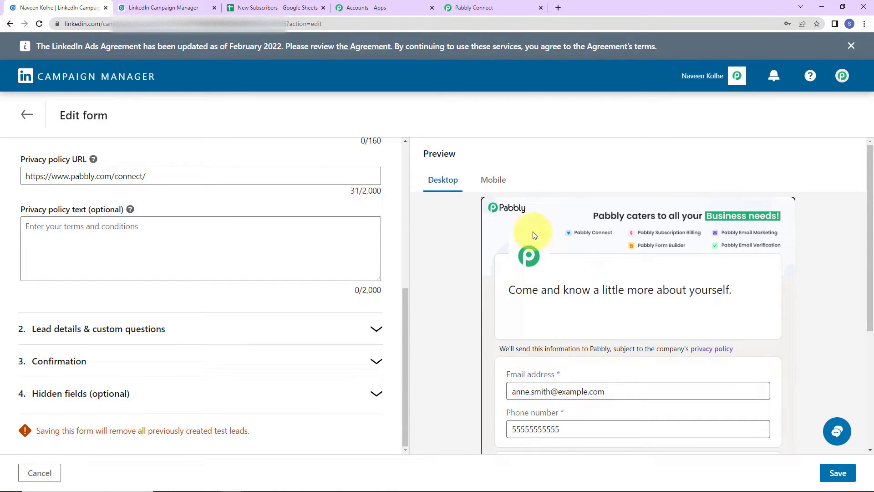
pyautogui.scroll(-2, 725, 268)
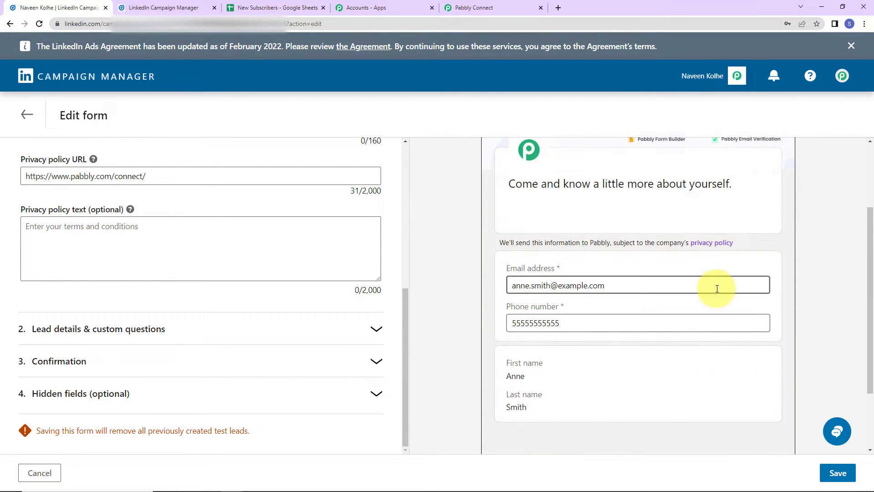
pyautogui.scroll(2, 701, 280)
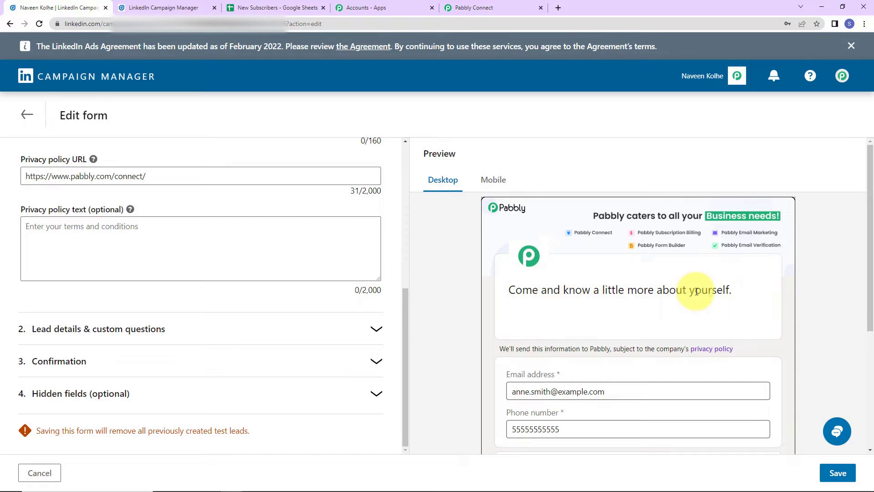
pyautogui.scroll(-2, 750, 290)
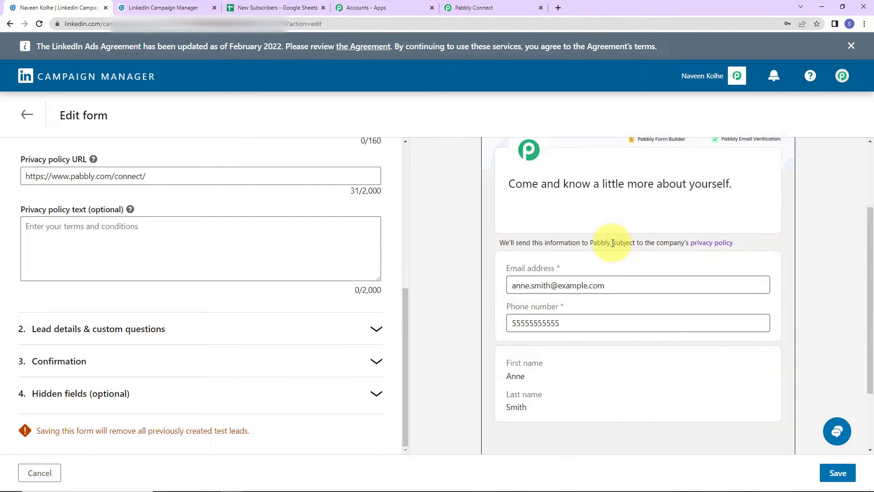
pyautogui.scroll(-2, 611, 370)
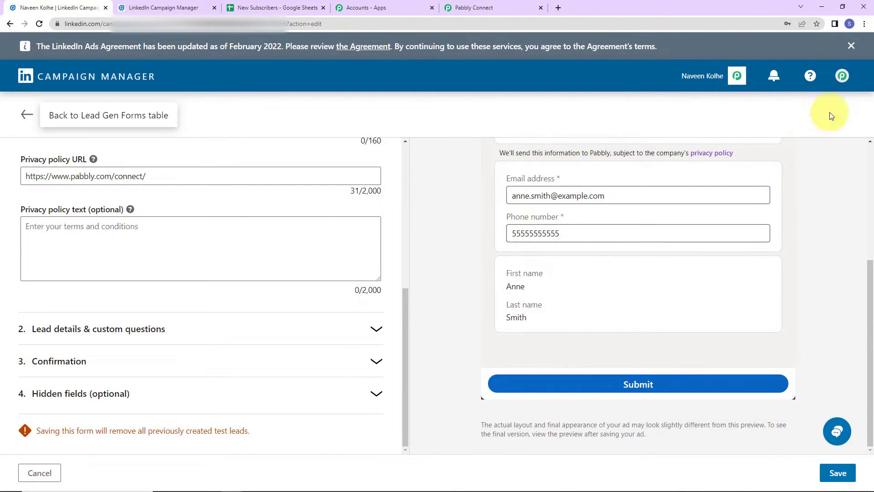
pyautogui.click(836, 473)
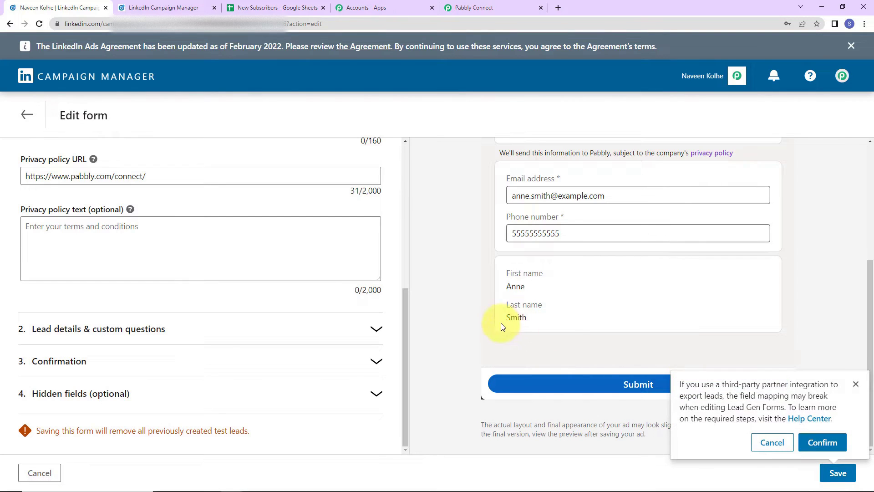
# Step: Confirm the save and open the ads in Default Campaign Group's Lead generation - May 14, 2020 campaign
pyautogui.click(822, 440)
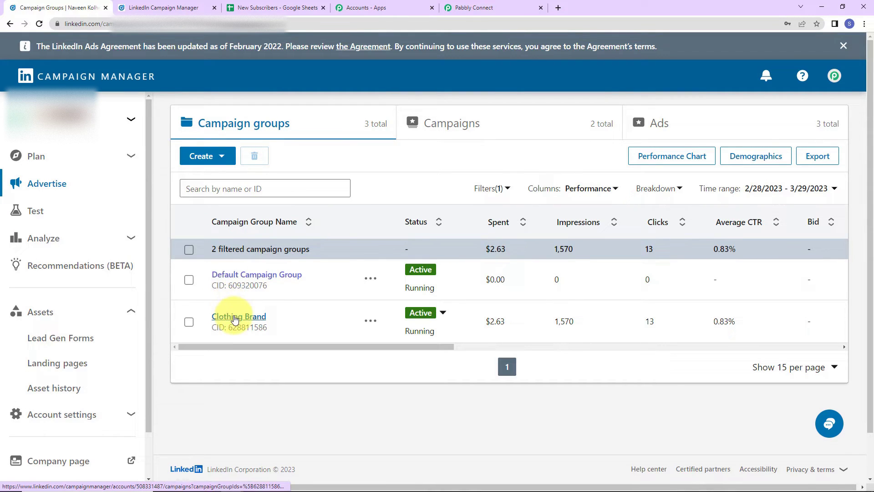
pyautogui.click(245, 276)
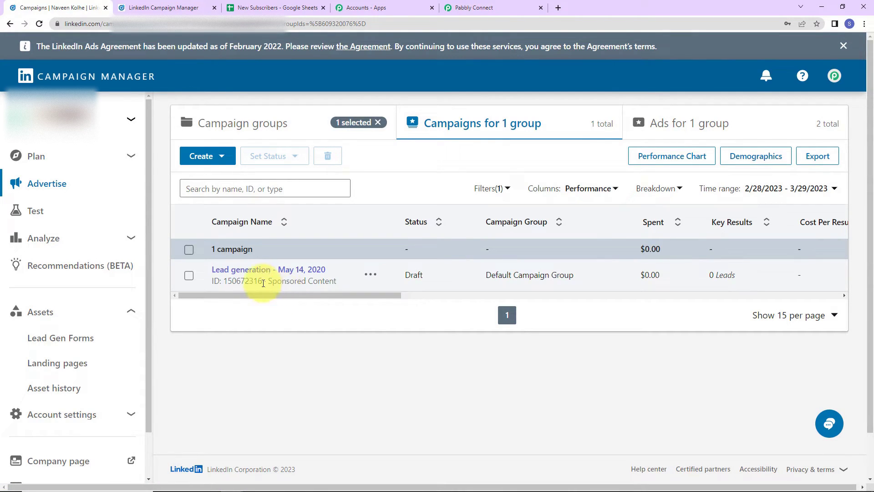
pyautogui.click(231, 272)
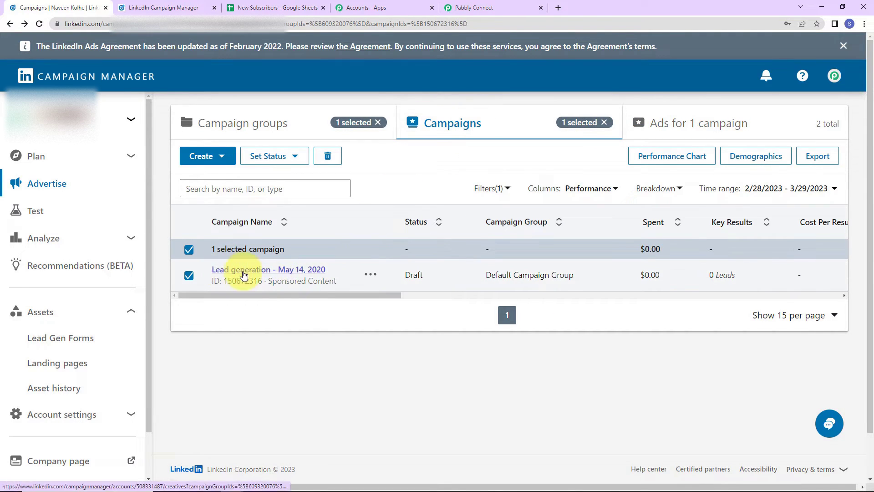
pyautogui.click(287, 271)
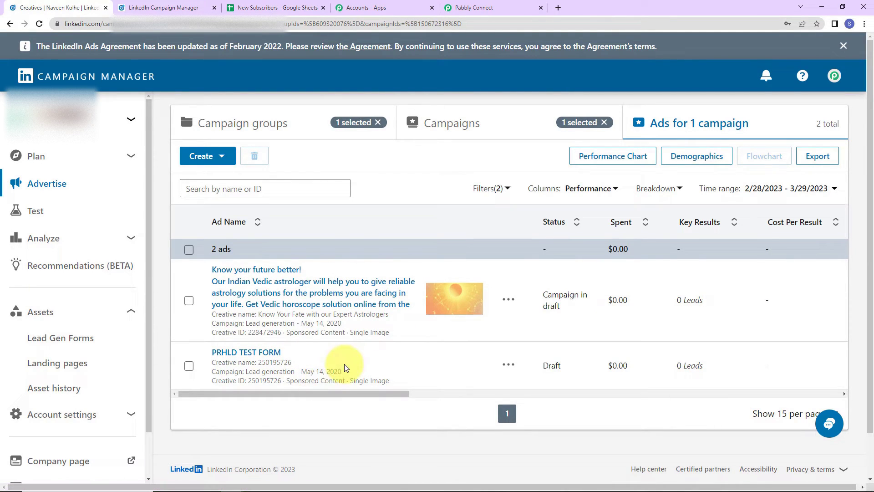
pyautogui.click(219, 161)
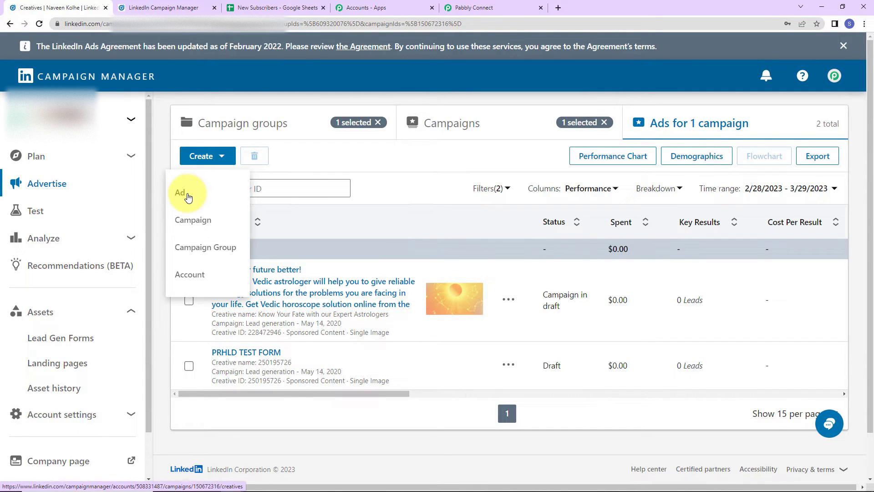
pyautogui.click(220, 161)
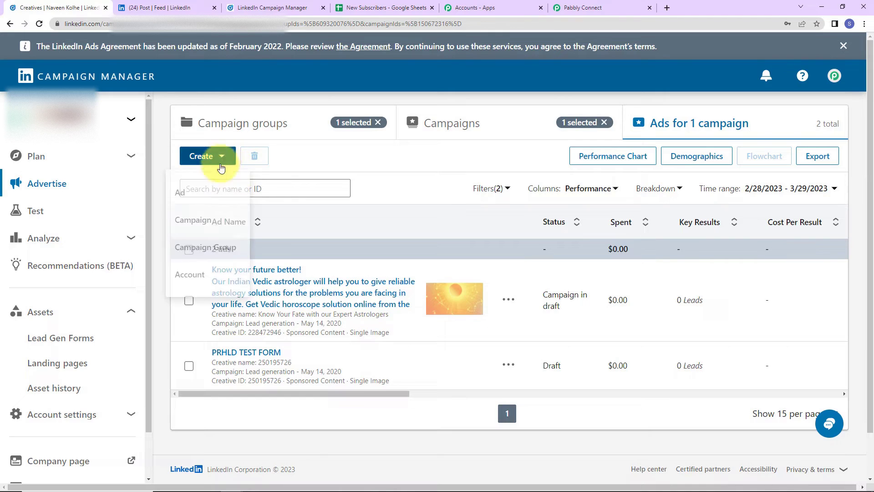
pyautogui.click(189, 193)
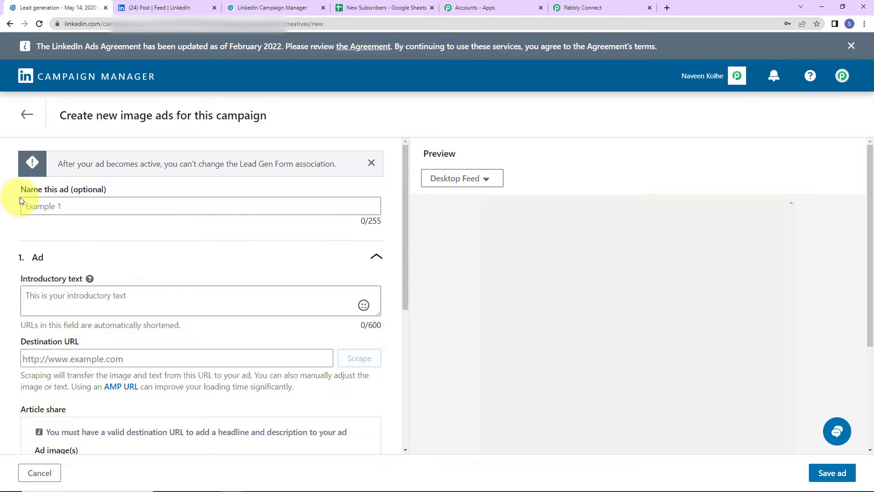
pyautogui.scroll(-4, 166, 198)
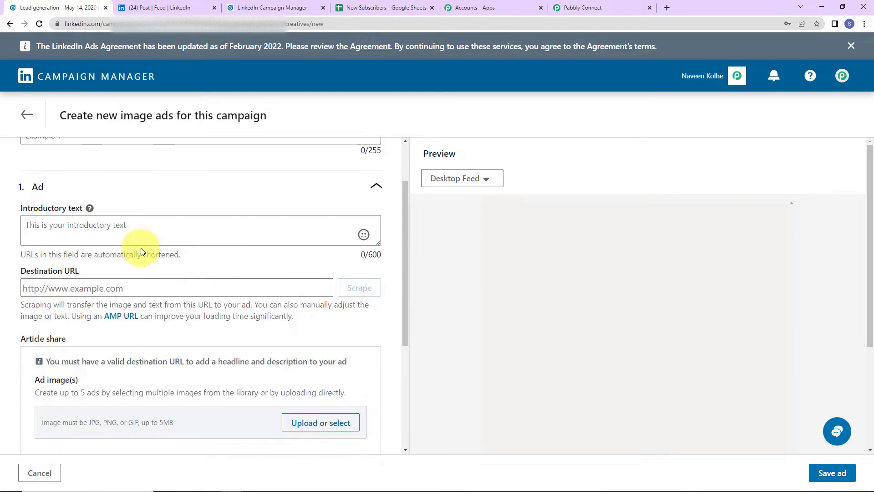
pyautogui.scroll(4, 55, 218)
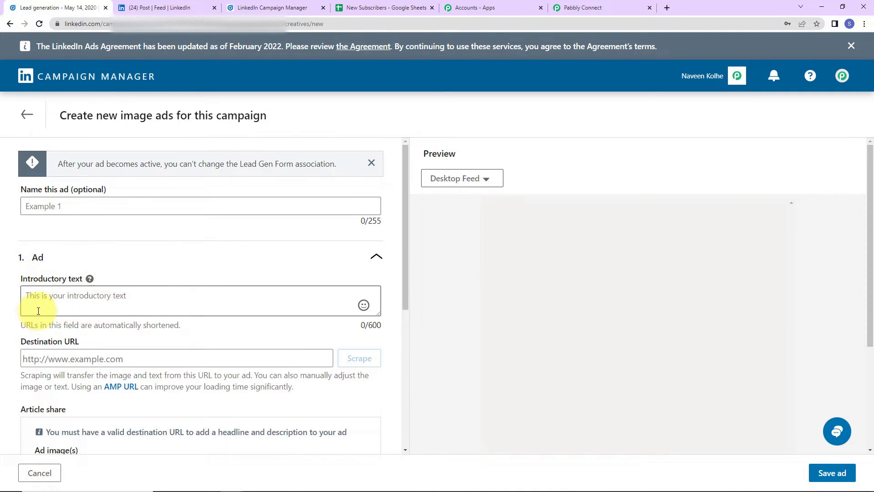
pyautogui.scroll(-2, 88, 302)
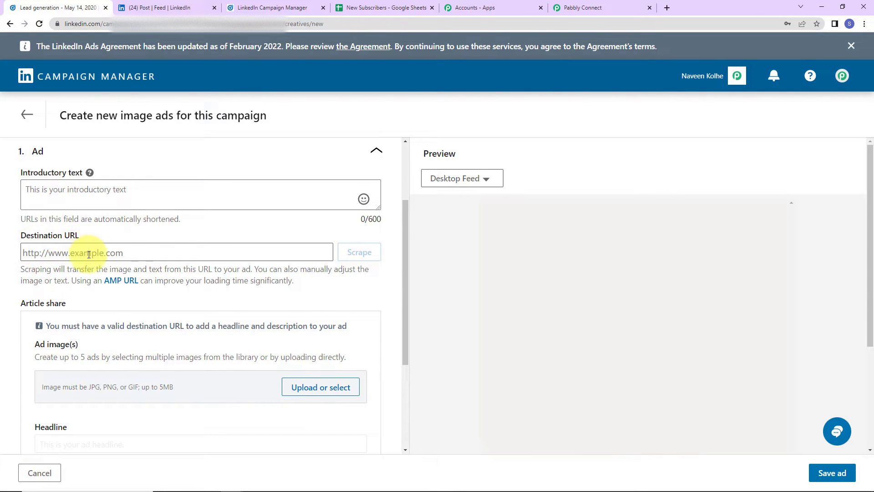
pyautogui.scroll(-2, 73, 273)
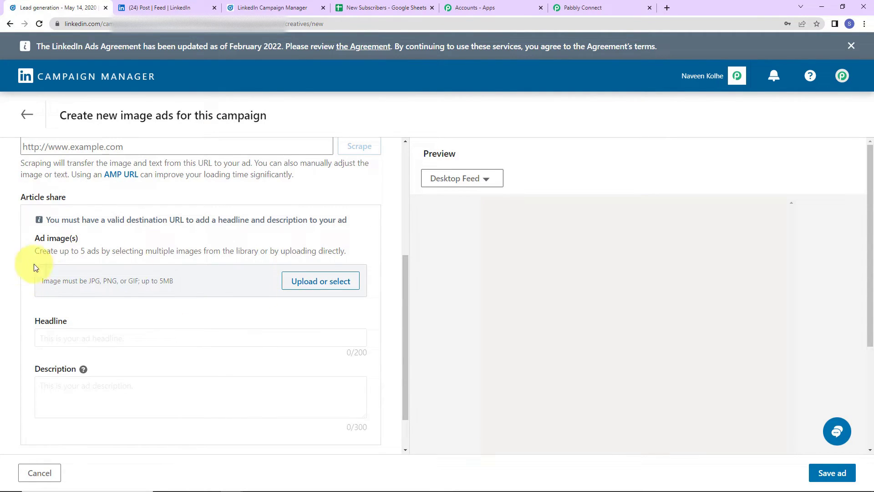
pyautogui.scroll(-1, 251, 329)
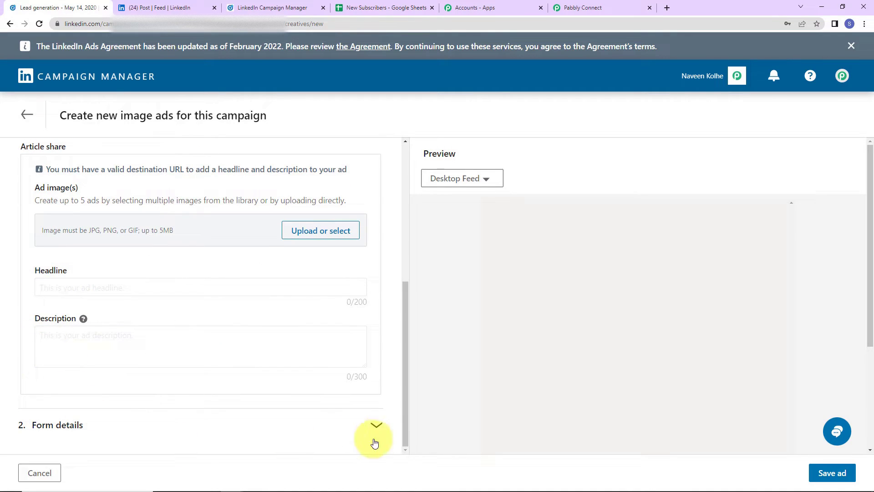
pyautogui.click(374, 423)
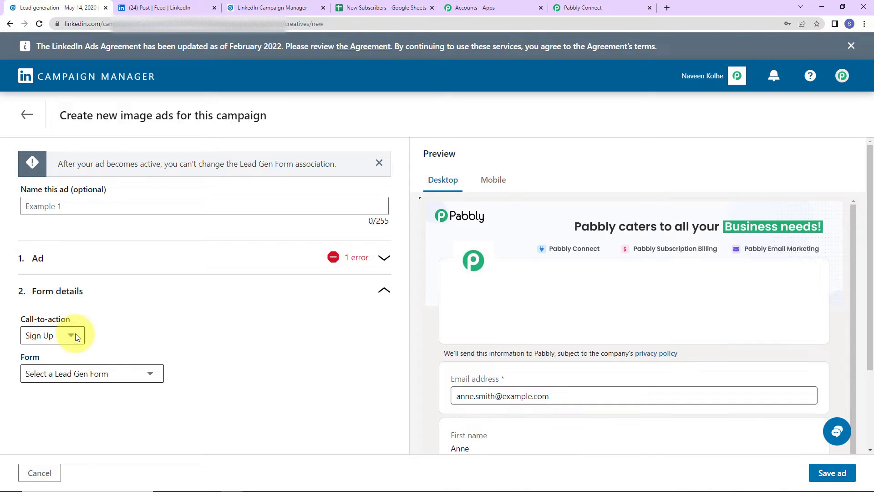
pyautogui.click(75, 336)
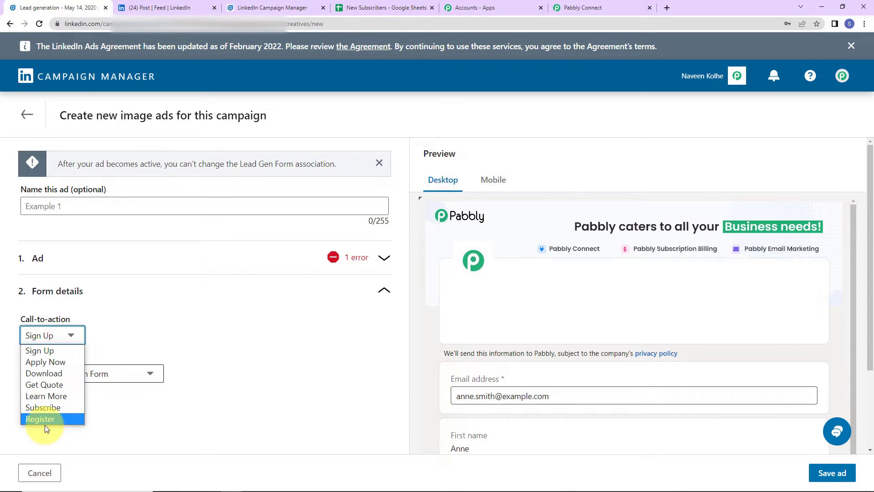
pyautogui.click(207, 369)
pyautogui.click(96, 374)
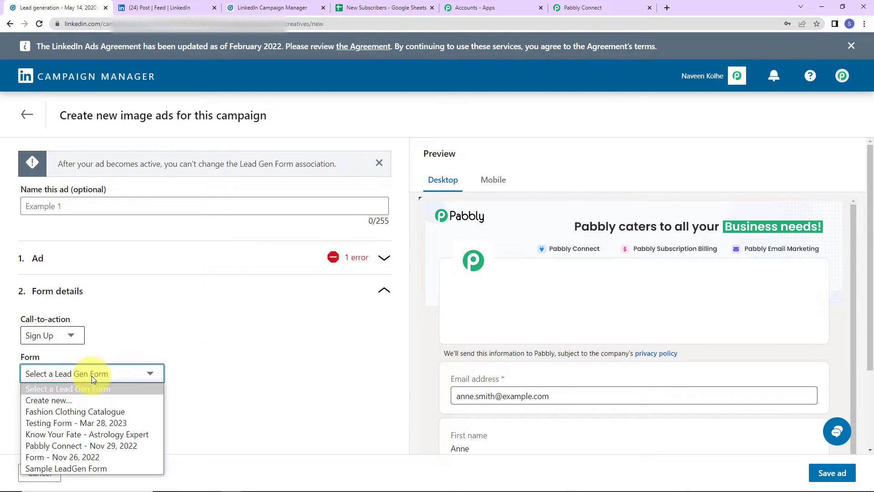
pyautogui.click(254, 399)
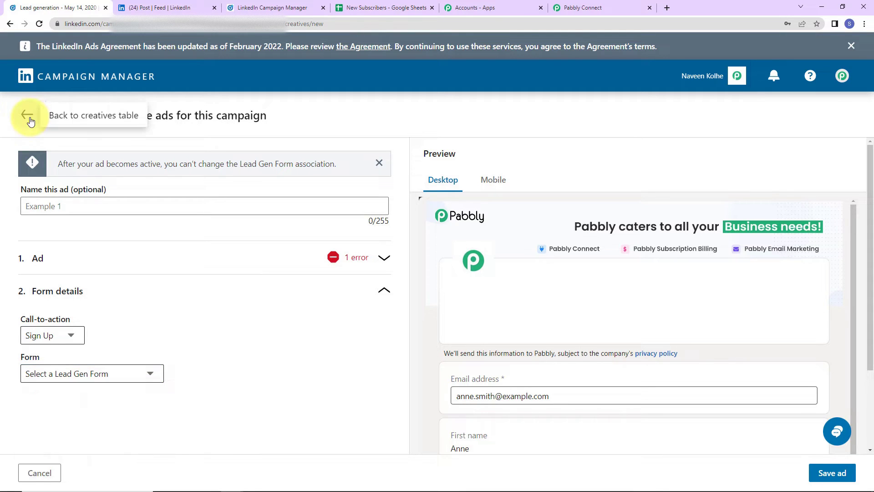
pyautogui.click(31, 121)
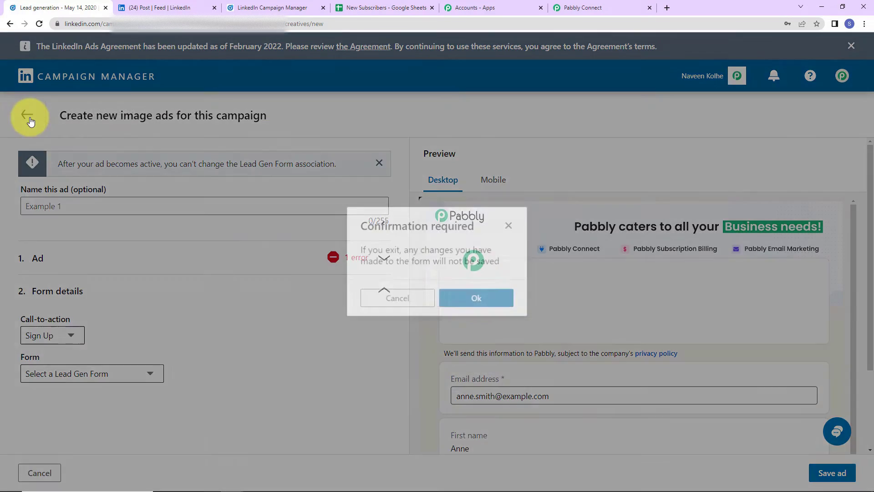
pyautogui.press('Return')
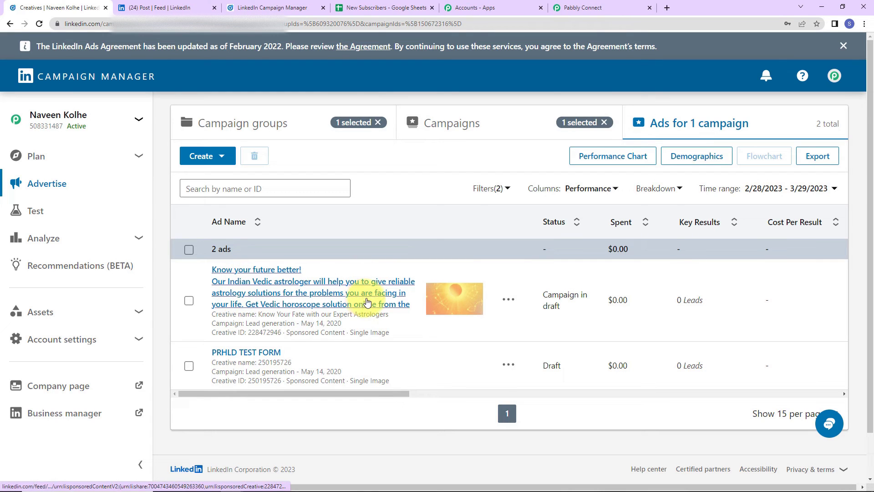
# Step: Verify the Know Your Fate ad's form details show Sample LeadGen Form, then return to the campaign's ads
pyautogui.click(509, 299)
pyautogui.click(501, 339)
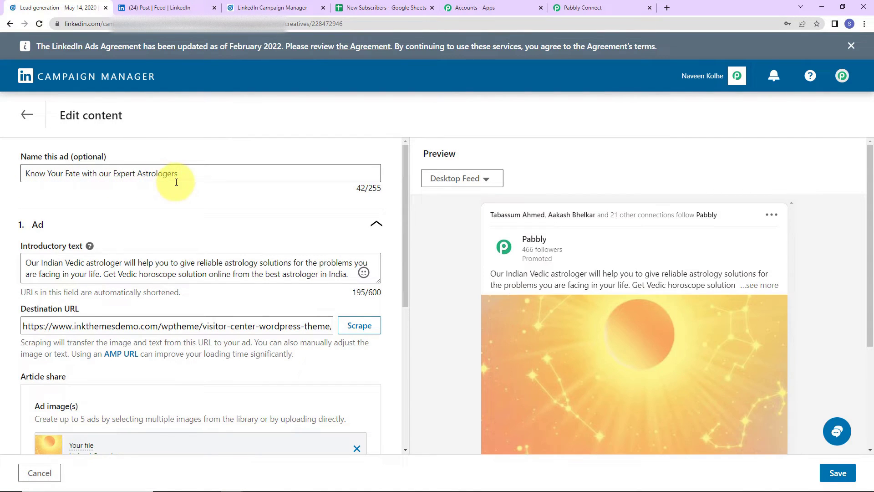
pyautogui.scroll(-2, 175, 202)
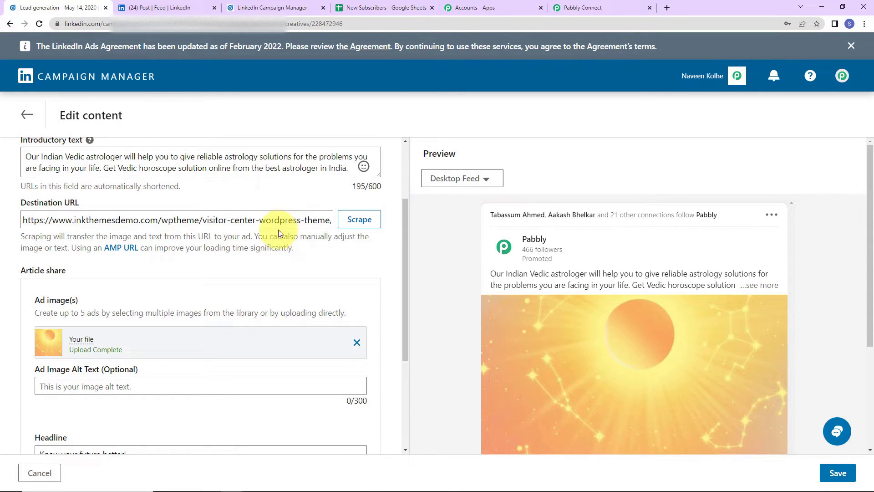
pyautogui.scroll(-2, 138, 270)
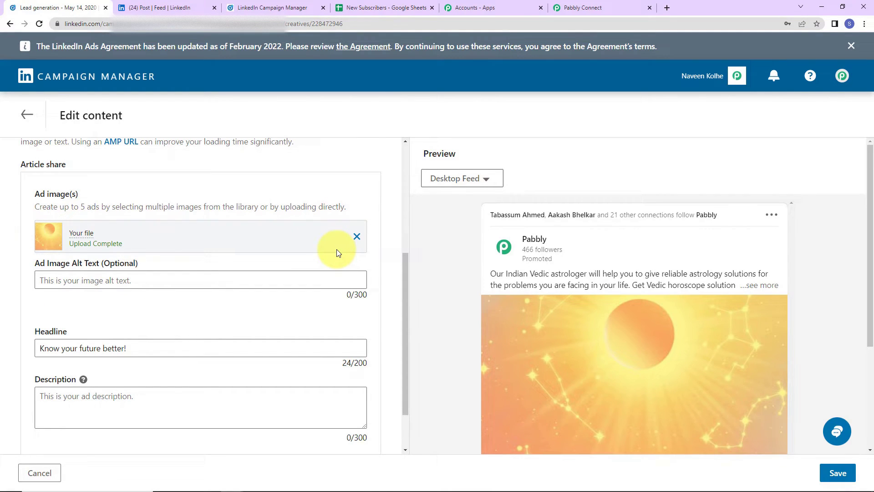
pyautogui.scroll(-1, 337, 253)
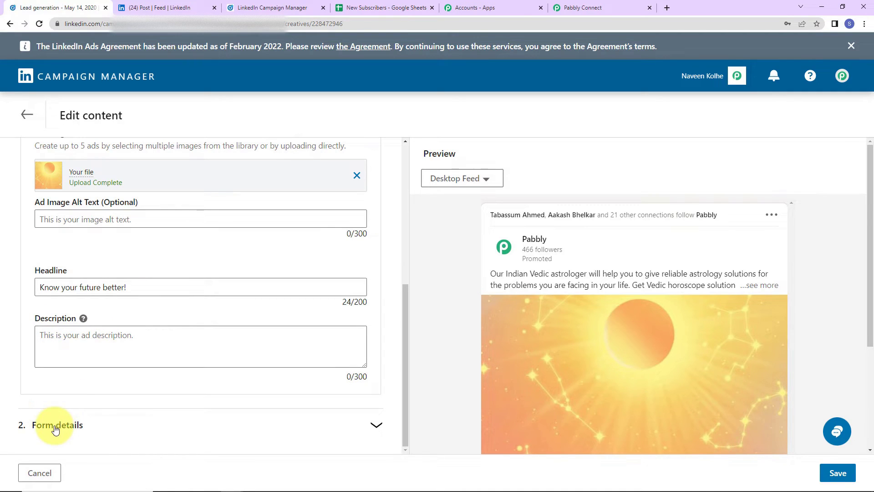
pyautogui.click(87, 425)
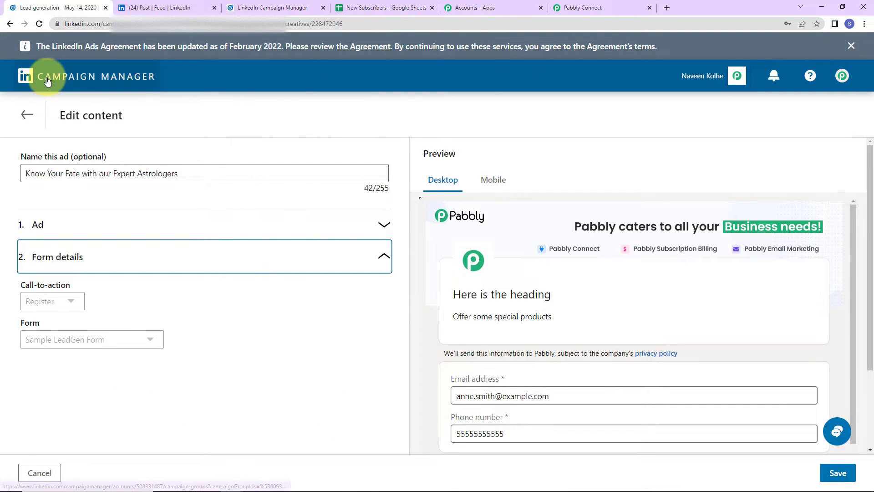
pyautogui.click(10, 24)
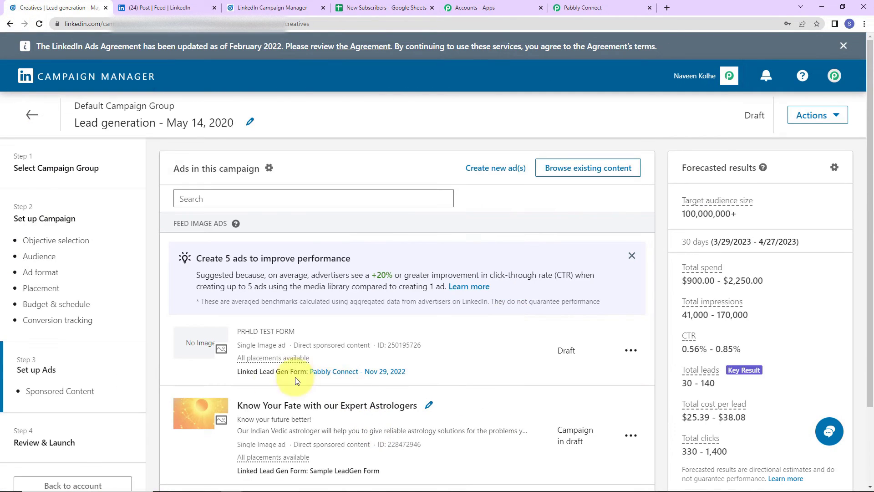
pyautogui.scroll(-3, 301, 381)
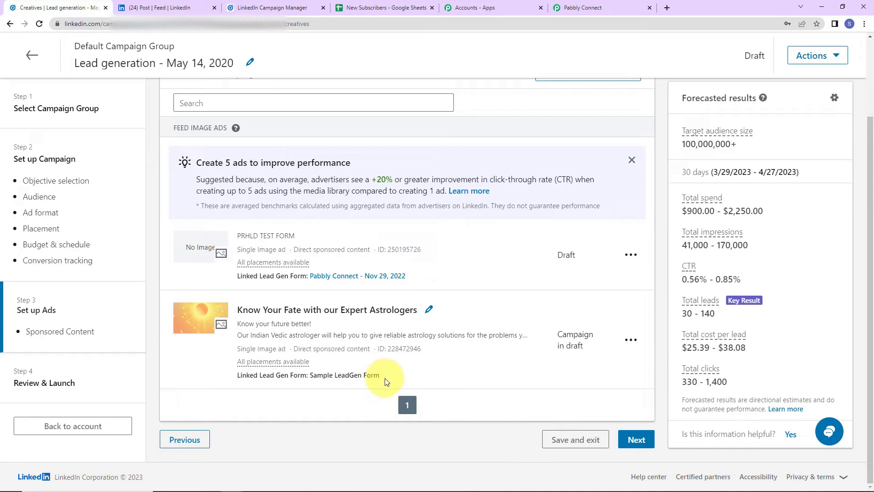
# Step: Run Save & Send Test Request on the LinkedIn trigger, getting an empty response, then return to Campaign Manager
pyautogui.click(590, 6)
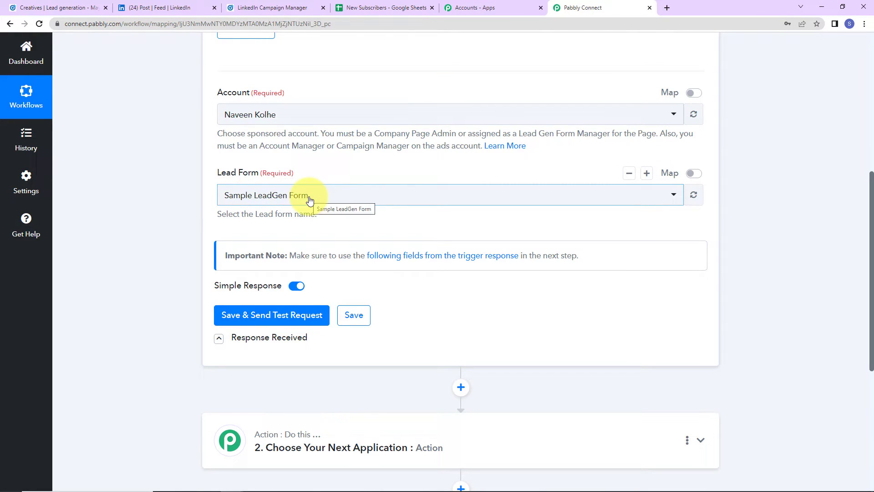
pyautogui.click(237, 315)
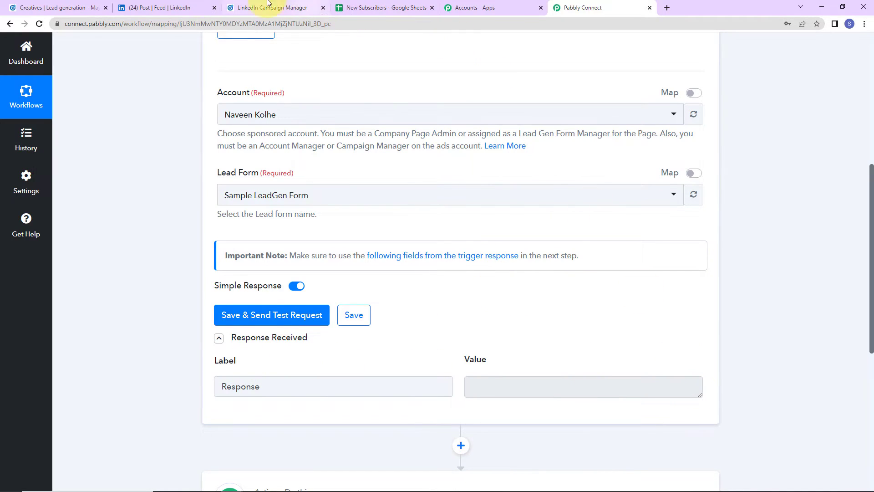
pyautogui.click(63, 8)
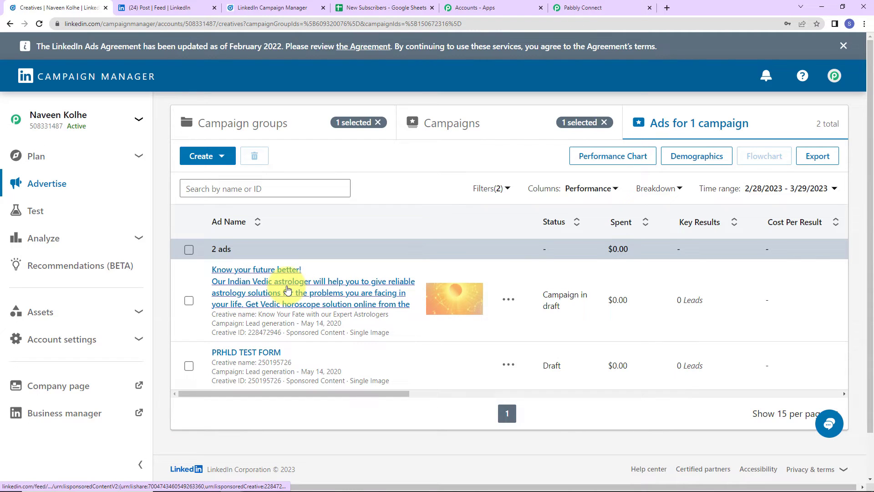
# Step: From the astrology ad's preview, fill the sign-up lead form with a test email and phone, and submit
pyautogui.click(287, 290)
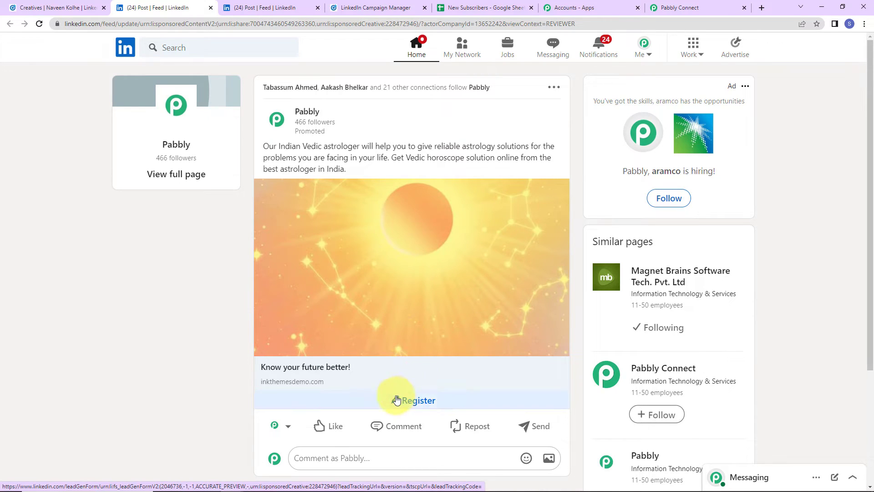
pyautogui.click(416, 402)
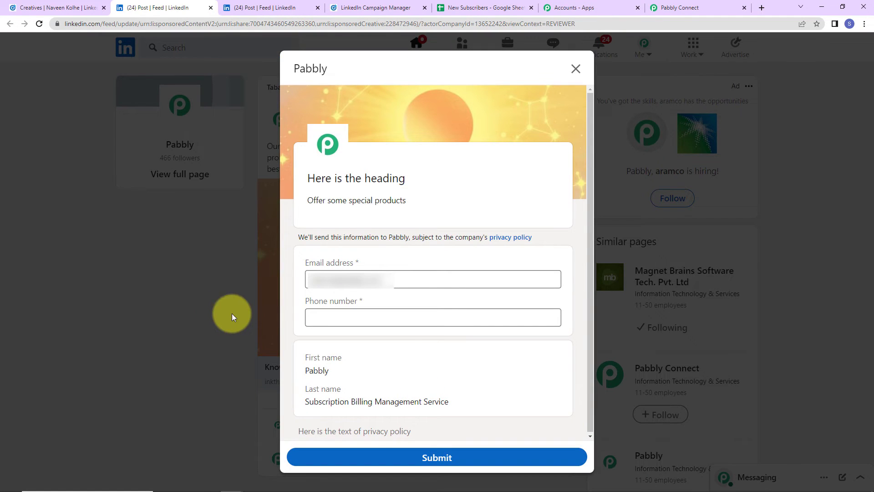
pyautogui.click(357, 273)
pyautogui.moveTo(390, 279); pyautogui.dragTo(243, 275)
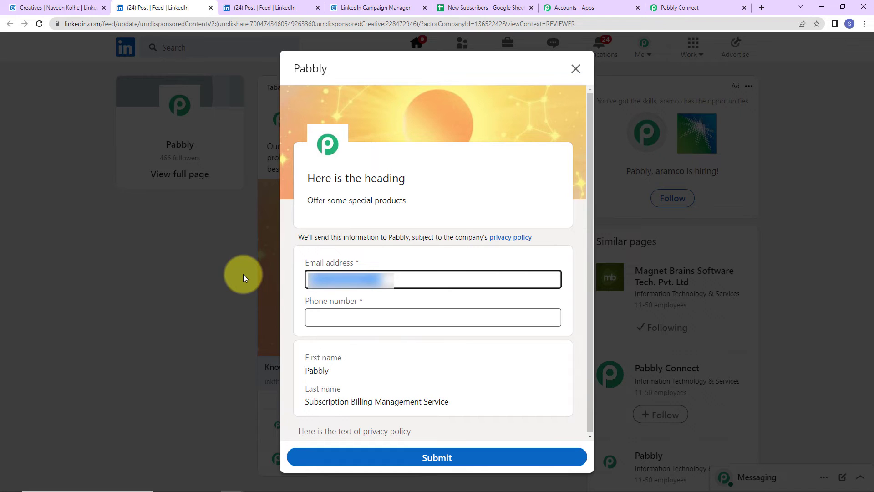
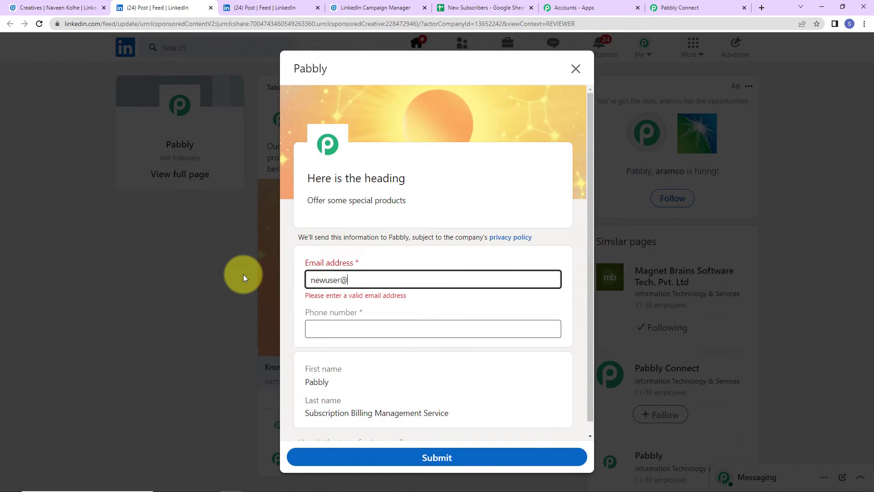
pyautogui.click(334, 322)
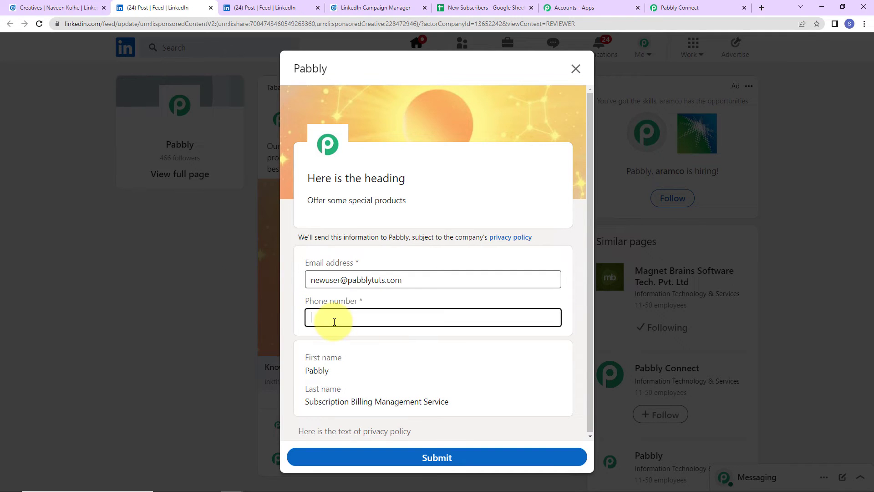
pyautogui.write('9111111111')
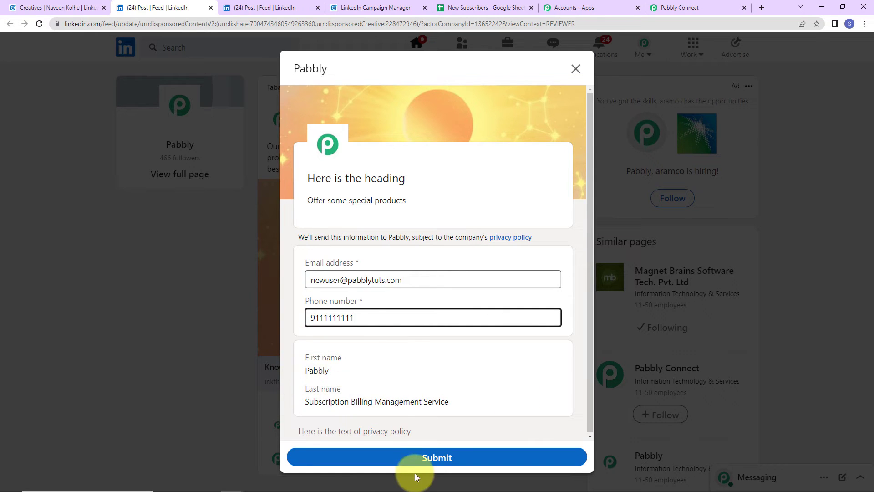
pyautogui.click(415, 458)
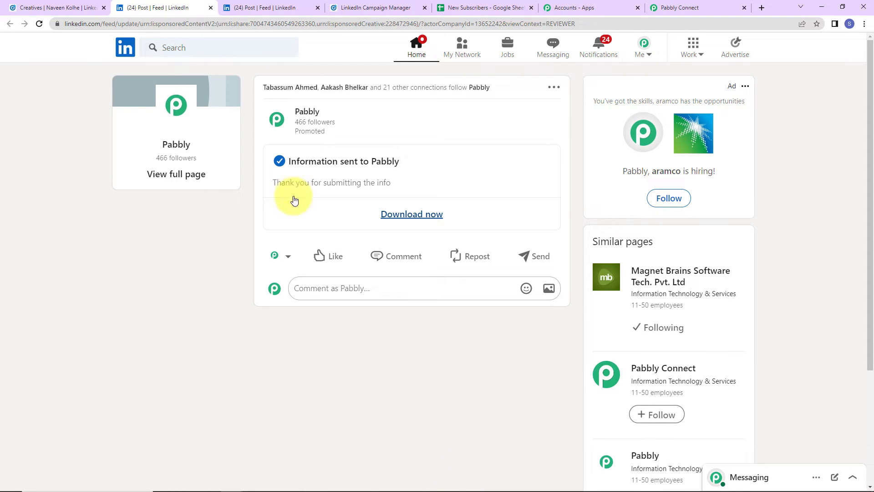
# Step: Back in Pabbly Connect, fetch the latest lead response and review its email, phone and name fields
pyautogui.click(670, 17)
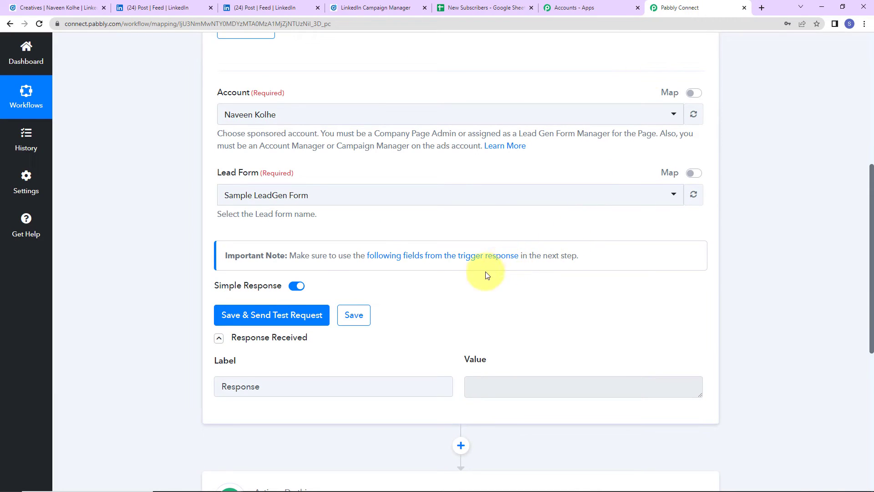
pyautogui.click(313, 318)
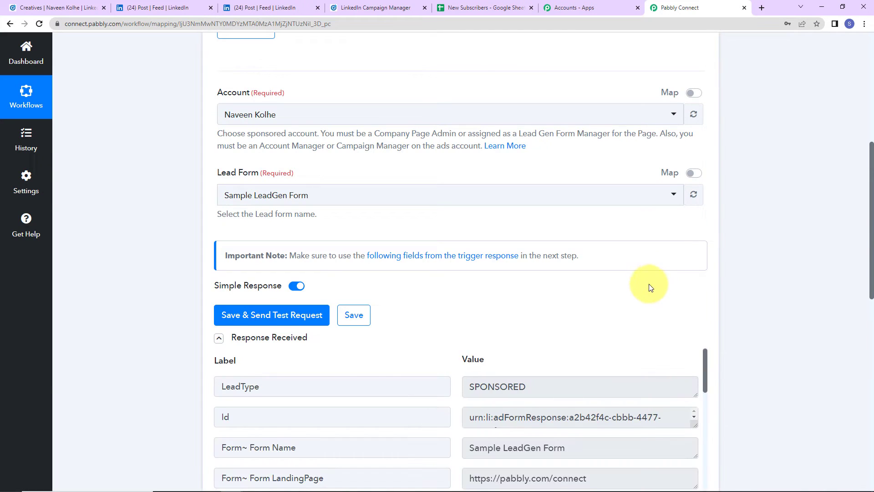
pyautogui.scroll(-5, 656, 284)
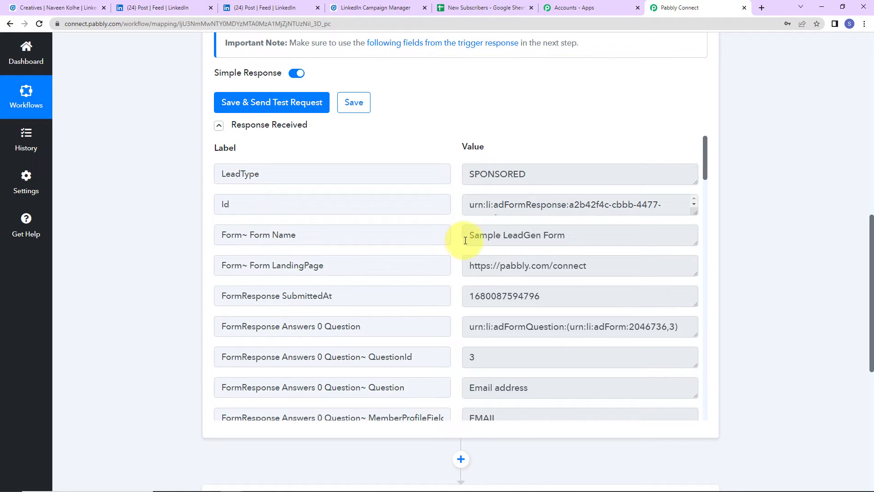
pyautogui.scroll(-5, 595, 302)
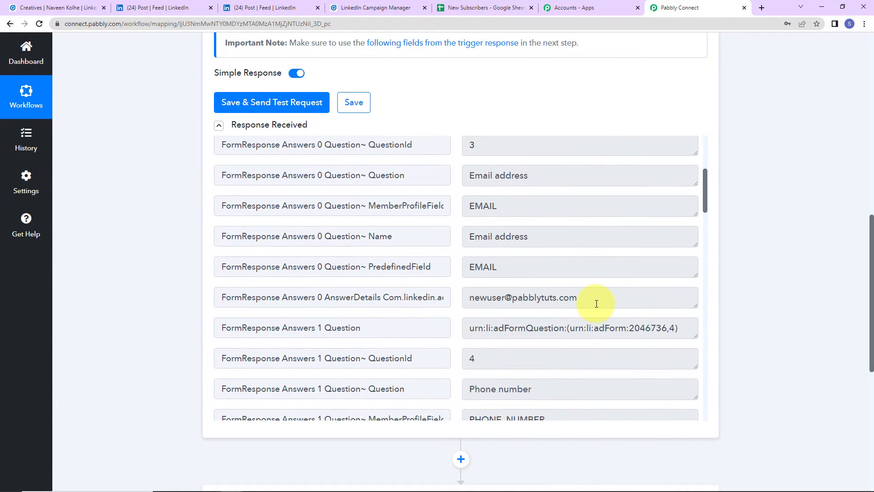
pyautogui.scroll(-12, 597, 304)
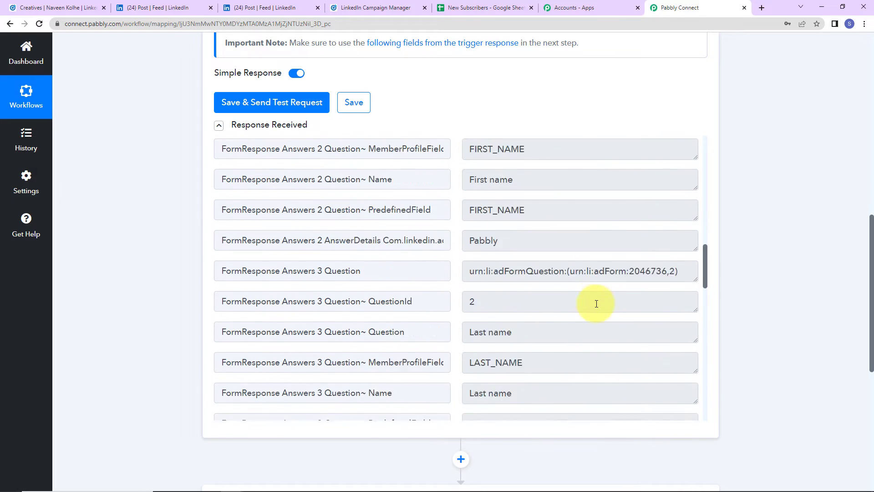
pyautogui.scroll(-12, 596, 303)
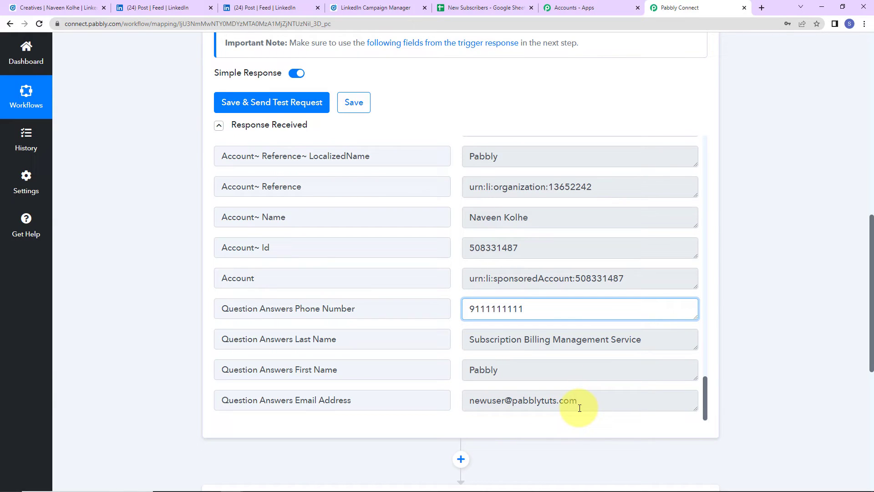
pyautogui.click(834, 292)
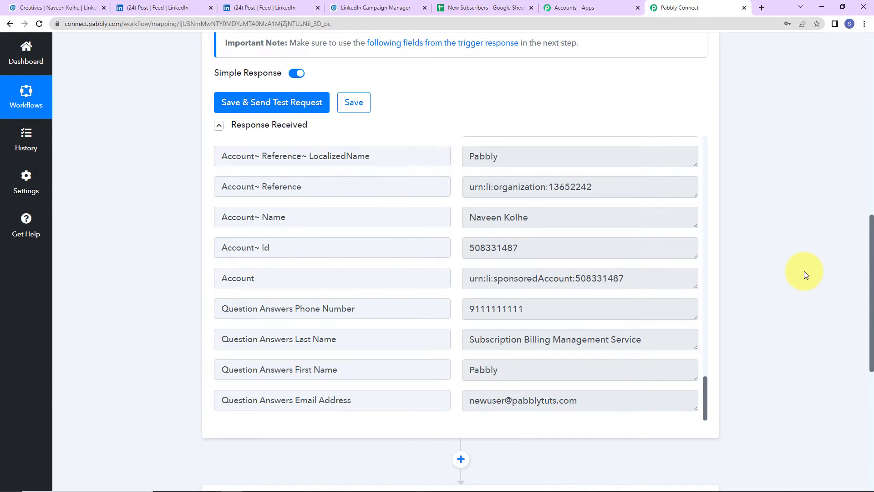
pyautogui.scroll(-7, 804, 272)
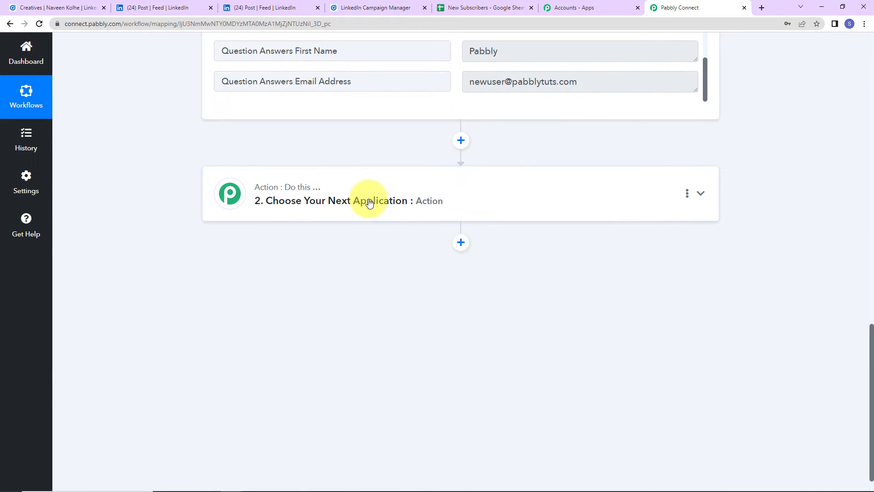
# Step: Set action step 2 to Google Sheets with the Add New Row event
pyautogui.click(369, 203)
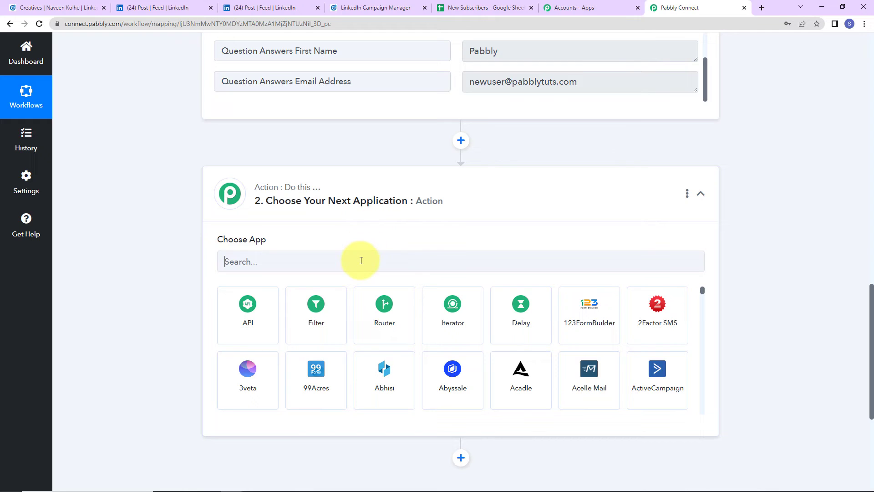
pyautogui.click(361, 261)
pyautogui.write('googl')
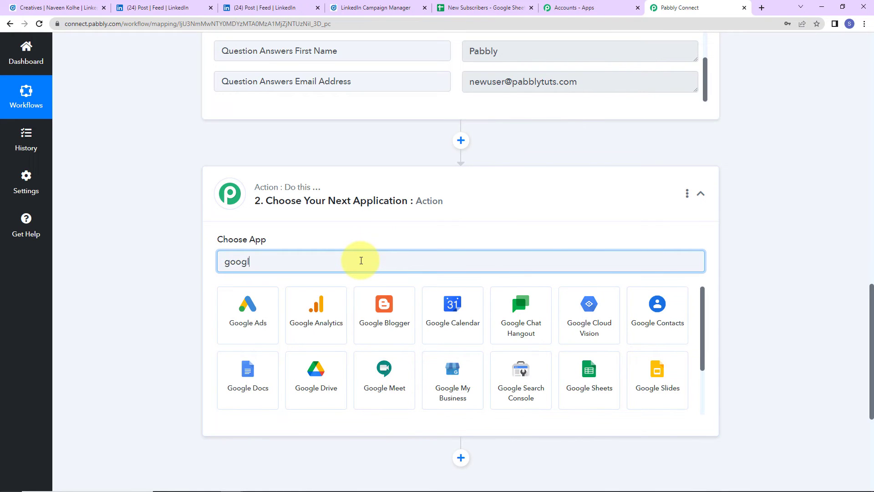
pyautogui.click(597, 385)
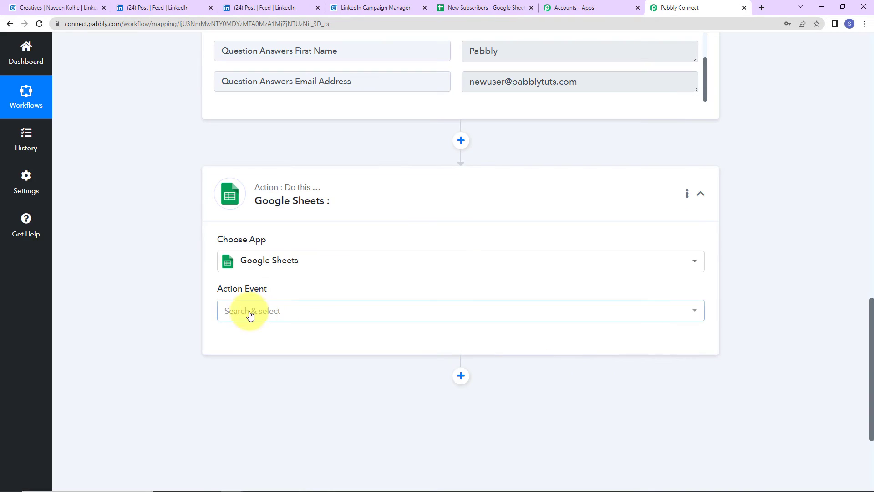
pyautogui.click(250, 314)
pyautogui.click(253, 113)
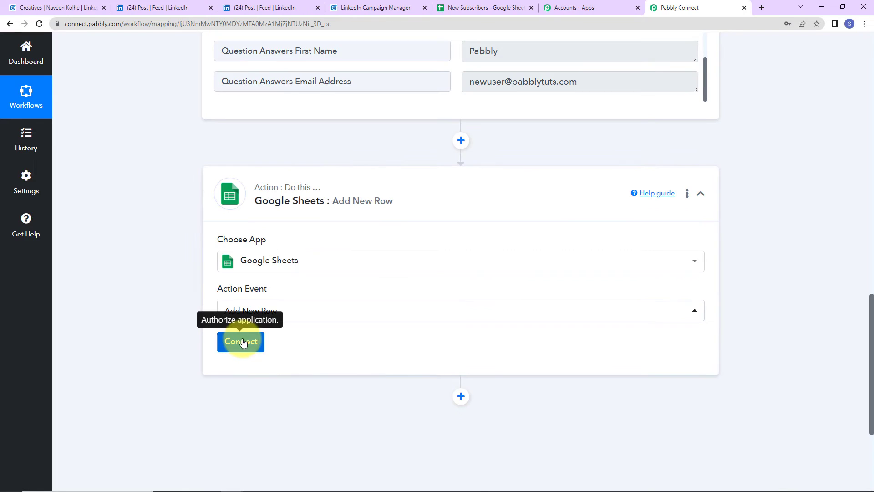
# Step: Authorize a new Google Sheets connection by signing in with a Google account
pyautogui.click(243, 342)
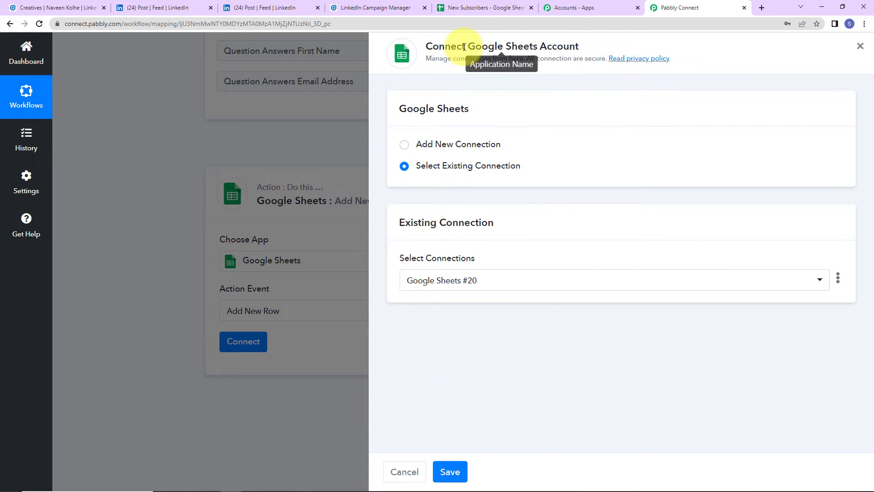
pyautogui.moveTo(465, 47); pyautogui.dragTo(592, 46)
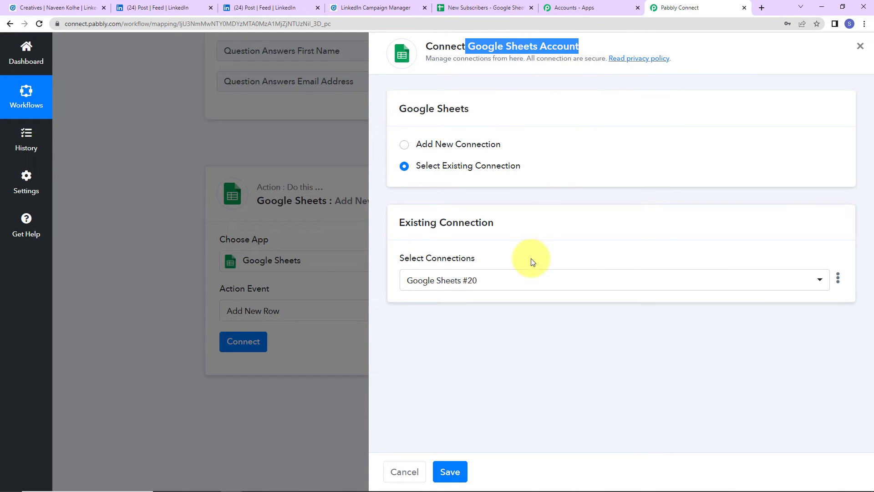
pyautogui.click(405, 144)
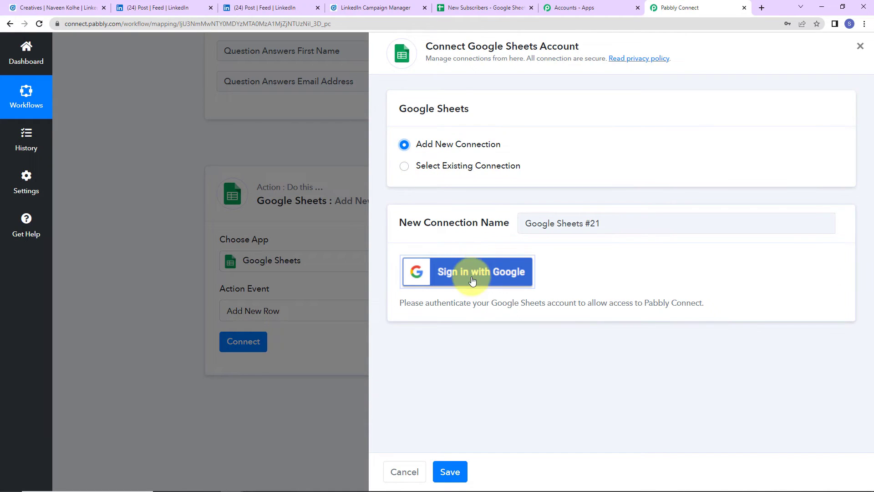
pyautogui.click(469, 269)
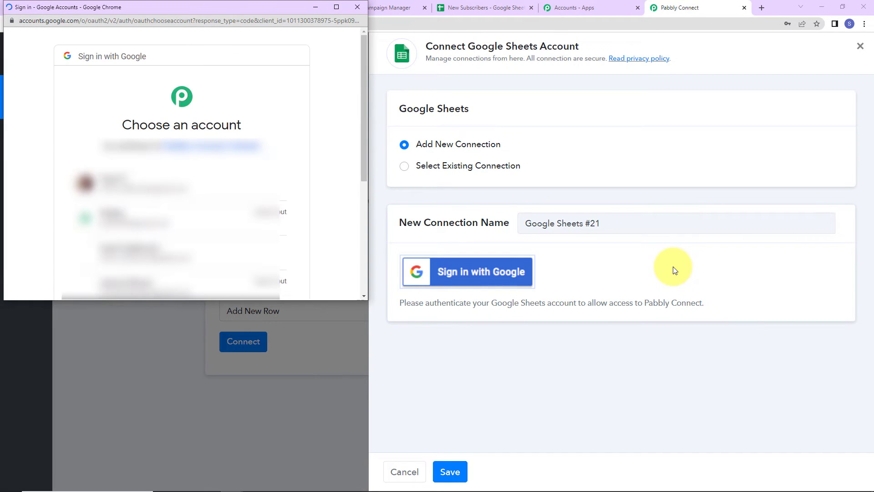
pyautogui.click(153, 241)
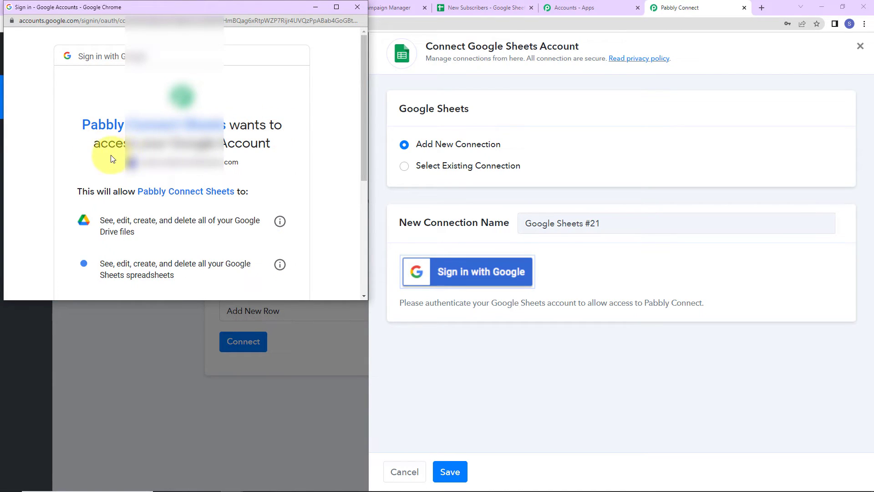
pyautogui.scroll(-4, 244, 182)
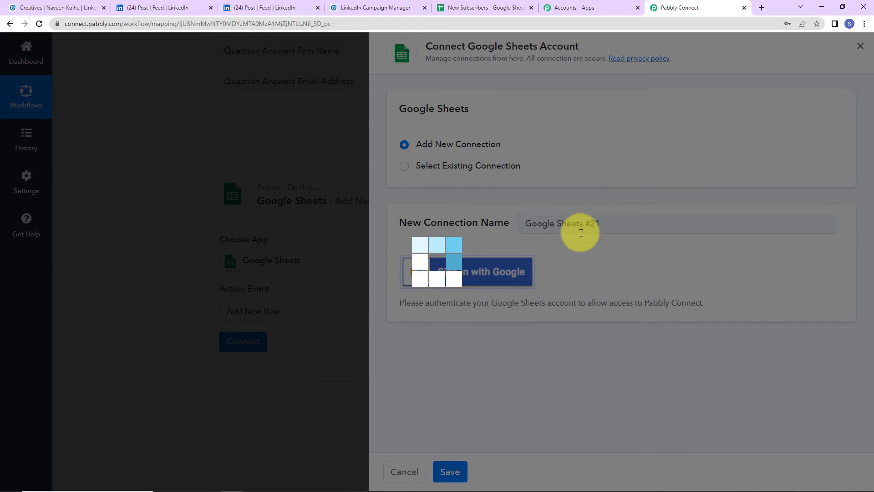
pyautogui.scroll(-7, 471, 242)
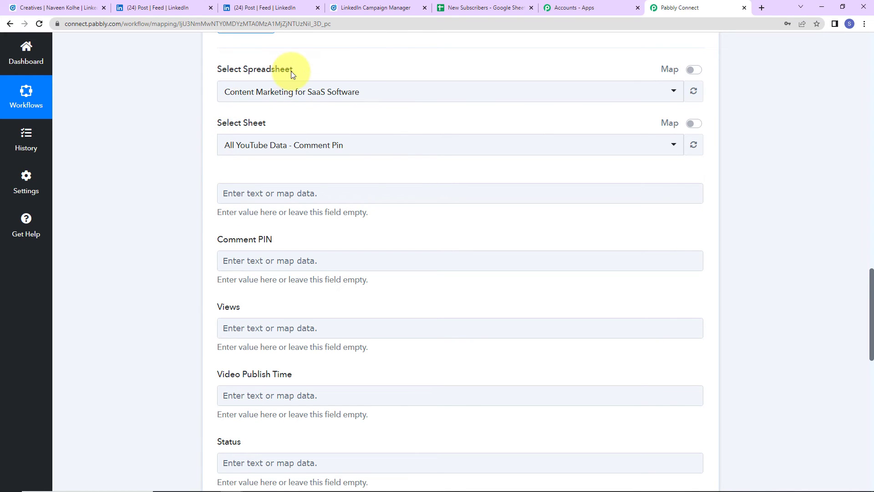
# Step: Check the New Subscribers column headers, then select New Subscribers as the action's spreadsheet
pyautogui.click(492, 6)
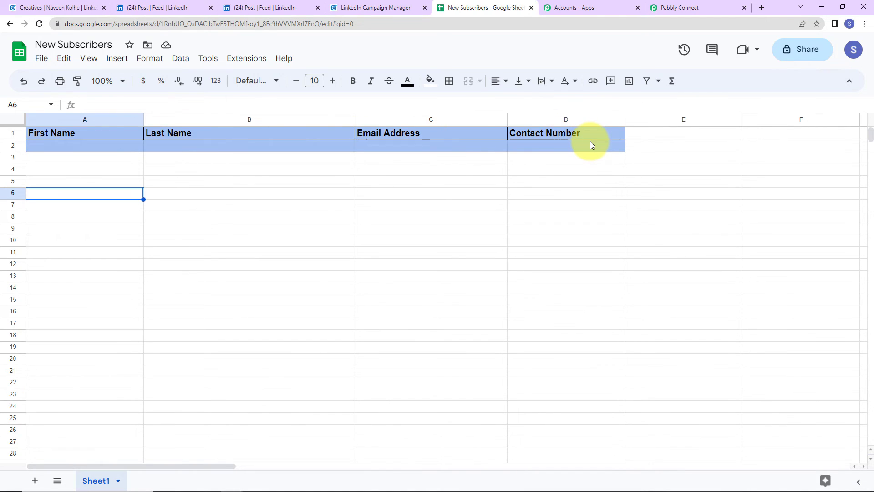
pyautogui.click(679, 9)
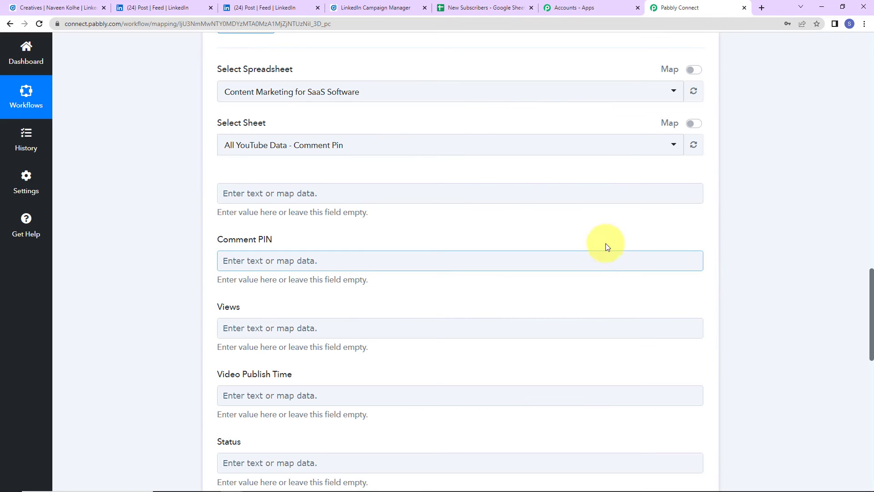
pyautogui.click(374, 99)
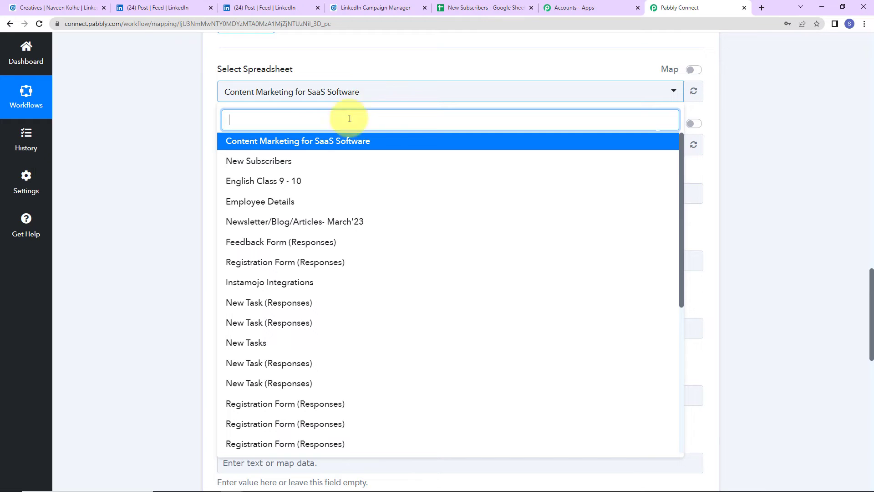
pyautogui.click(278, 161)
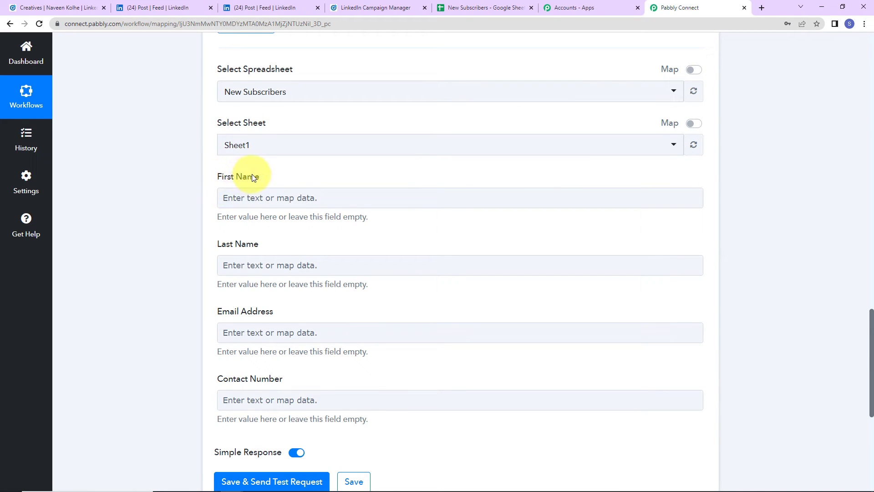
# Step: Map First Name to the LinkedIn lead's first-name answer
pyautogui.click(262, 197)
pyautogui.click(260, 194)
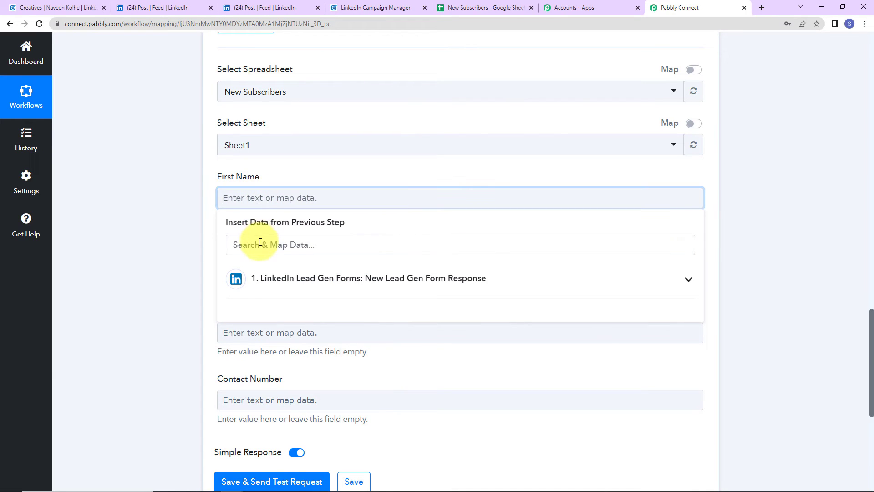
pyautogui.click(261, 274)
pyautogui.scroll(-5, 273, 382)
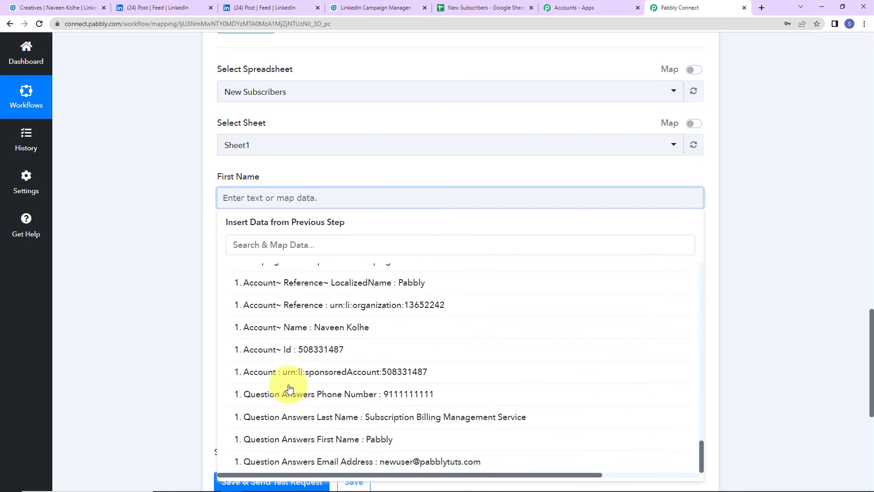
pyautogui.click(342, 440)
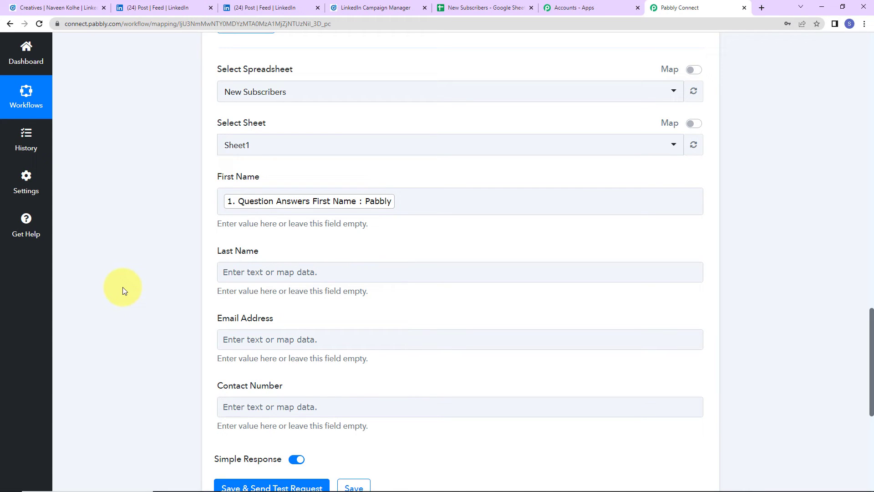
pyautogui.click(279, 192)
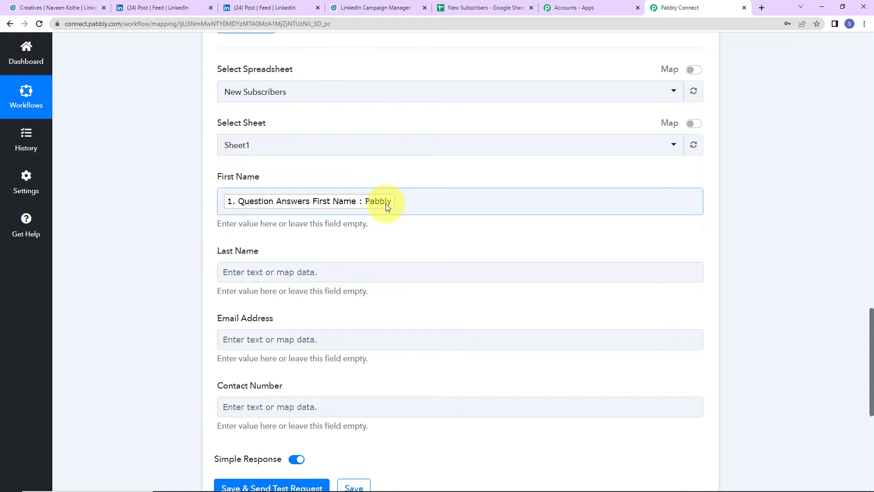
pyautogui.scroll(-5, 143, 236)
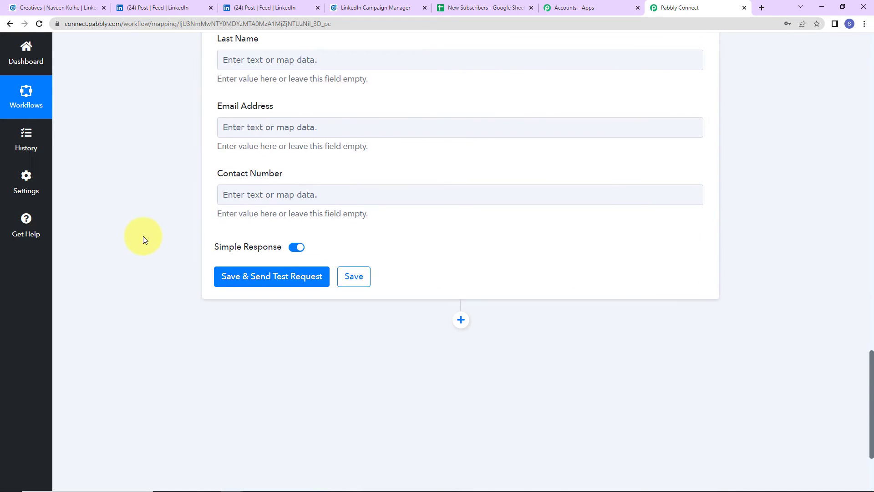
# Step: Map Last Name to the LinkedIn lead's last-name answer
pyautogui.click(287, 67)
pyautogui.click(289, 140)
pyautogui.scroll(-10, 338, 279)
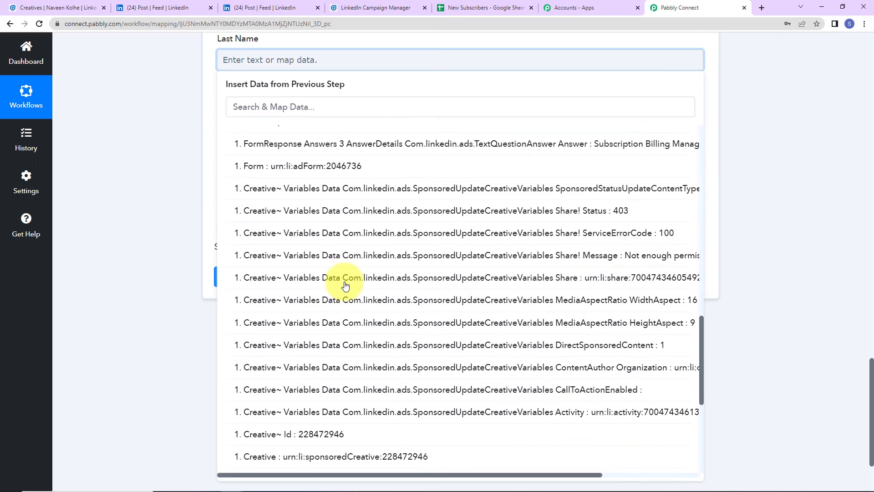
pyautogui.scroll(-6, 345, 285)
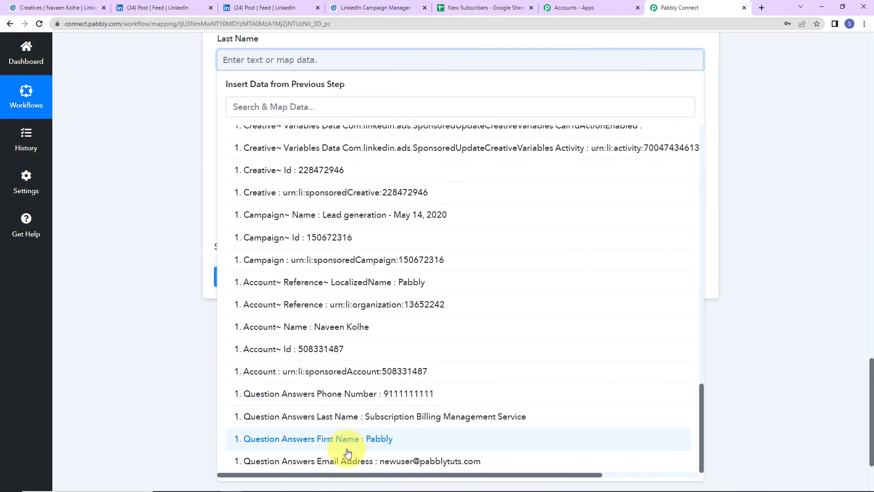
pyautogui.click(341, 418)
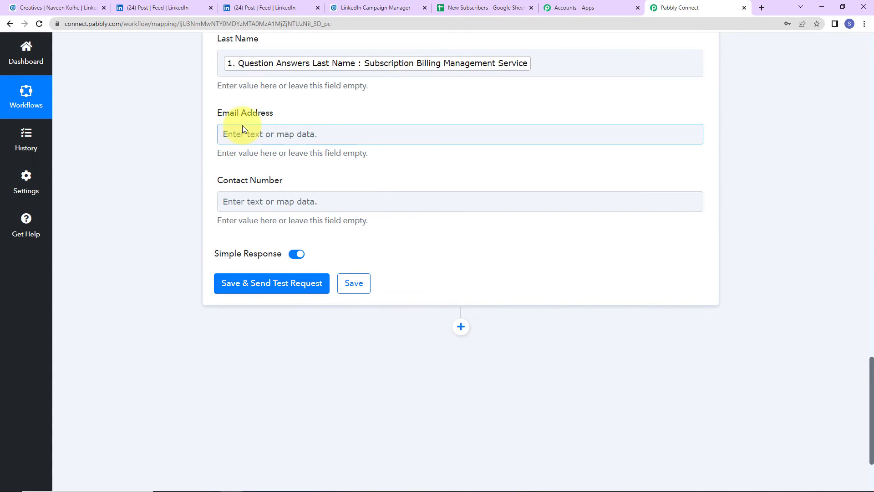
# Step: Map Email Address and Contact Number to the lead's email and phone answers, then send a test row
pyautogui.click(242, 132)
pyautogui.click(258, 211)
pyautogui.scroll(-15, 337, 334)
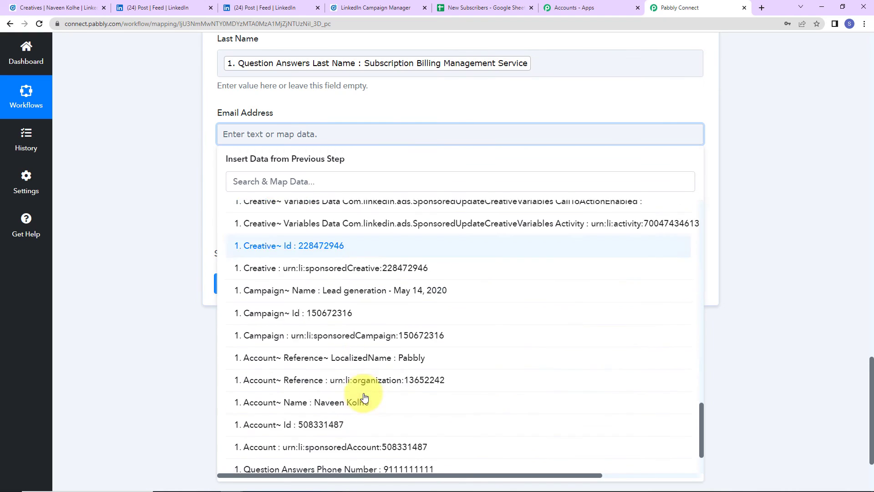
pyautogui.click(382, 461)
pyautogui.click(157, 213)
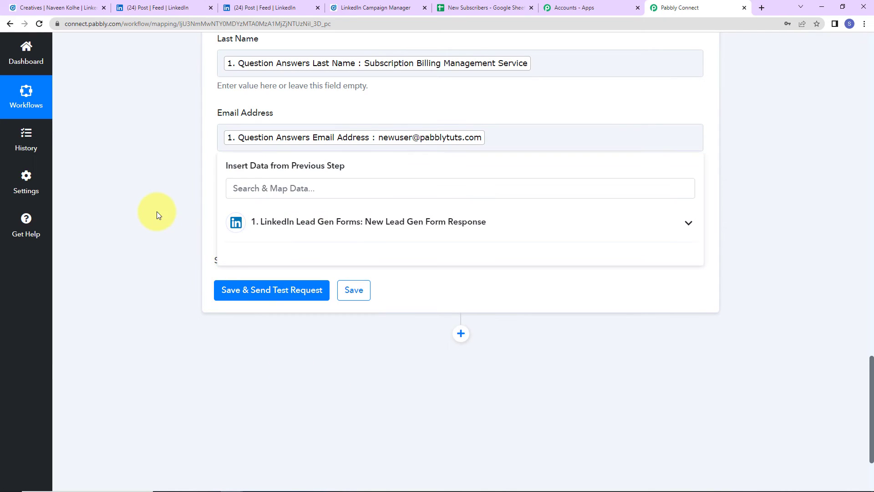
pyautogui.click(335, 204)
pyautogui.click(303, 289)
pyautogui.scroll(-15, 318, 346)
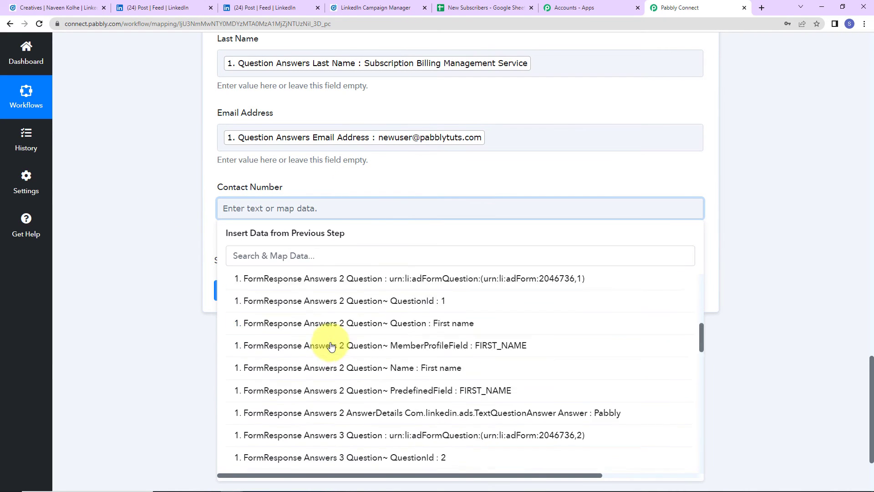
pyautogui.click(309, 394)
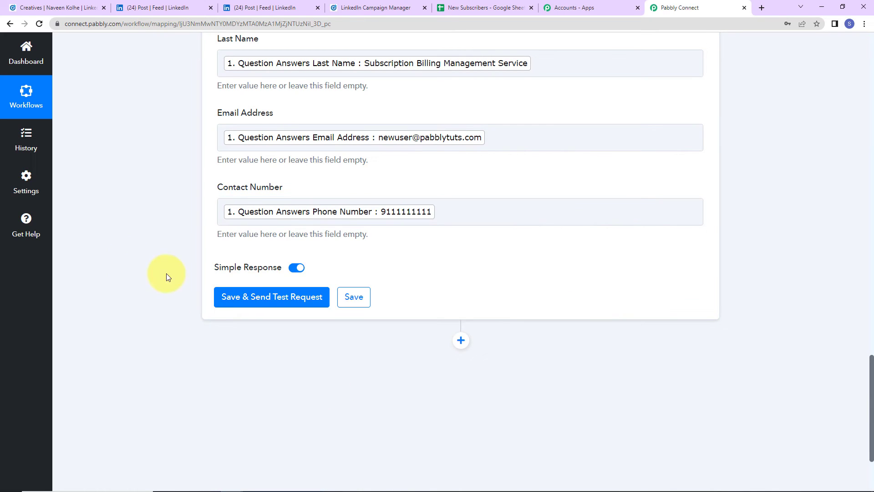
pyautogui.click(244, 301)
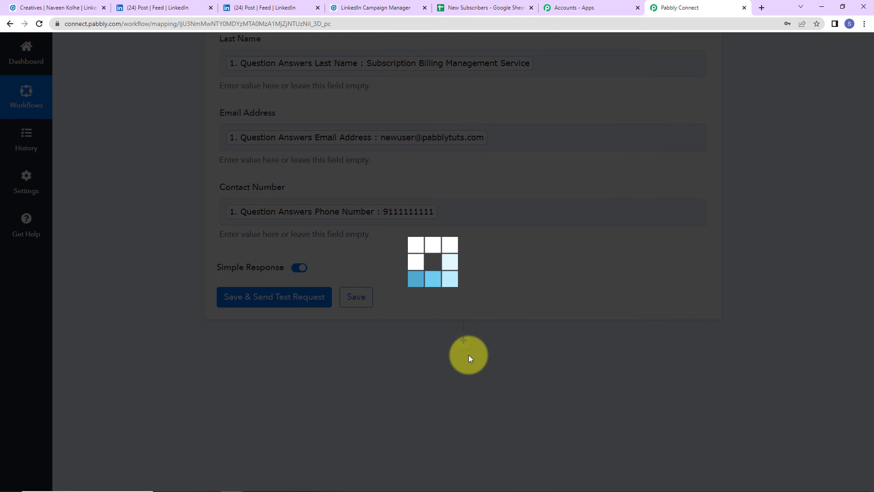
# Step: Verify the test lead landed in row 2 of New Subscribers, then go to Campaign Manager creatives
pyautogui.scroll(-5, 643, 376)
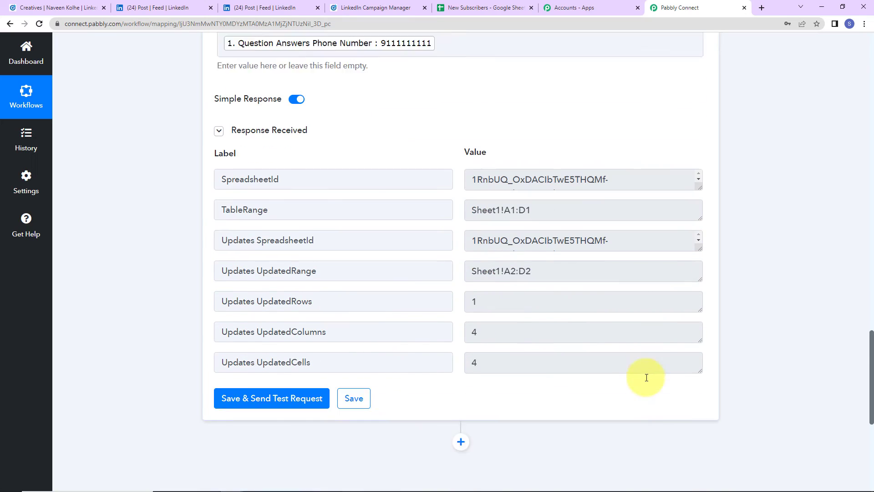
pyautogui.click(484, 10)
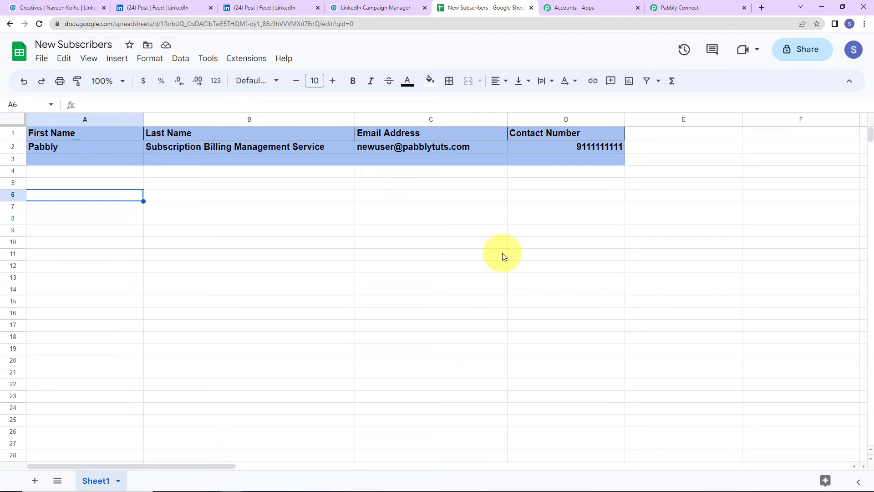
pyautogui.click(54, 9)
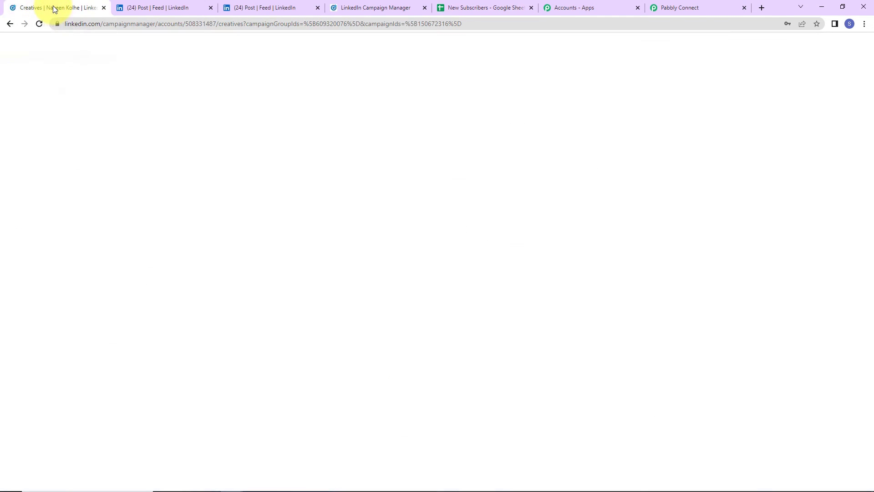
# Step: Submit a second lead via the ad's registration form with a new email and phone ending in 2
pyautogui.click(266, 290)
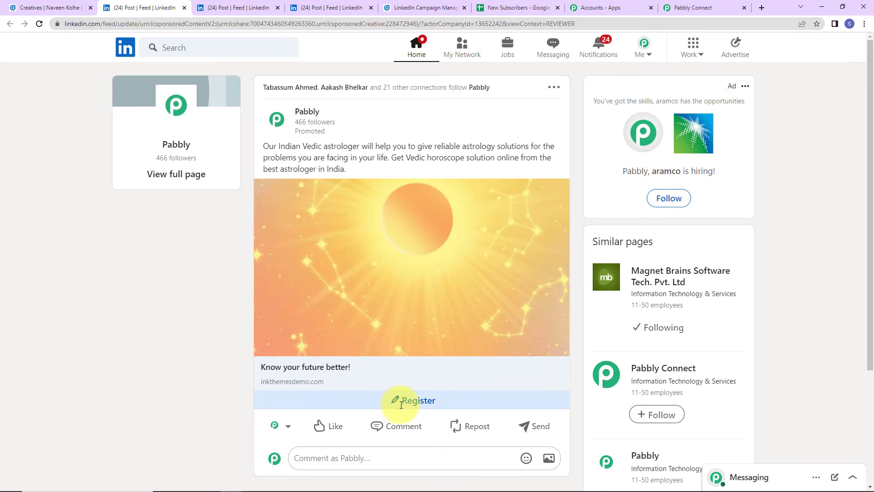
pyautogui.click(401, 401)
pyautogui.click(367, 315)
pyautogui.click(363, 280)
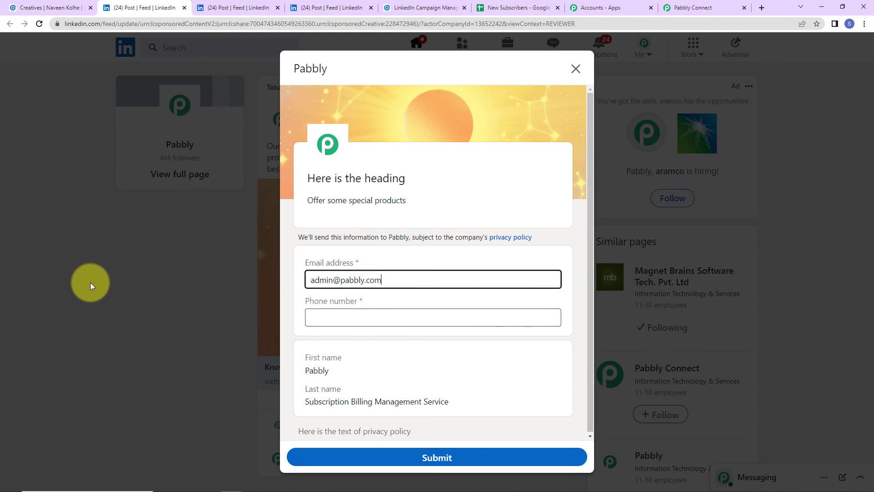
pyautogui.hotkey('ctrl', 'a')
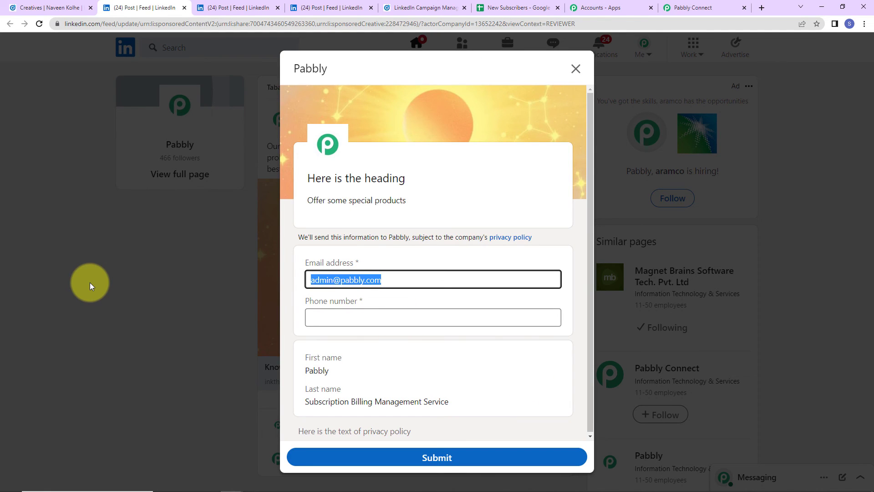
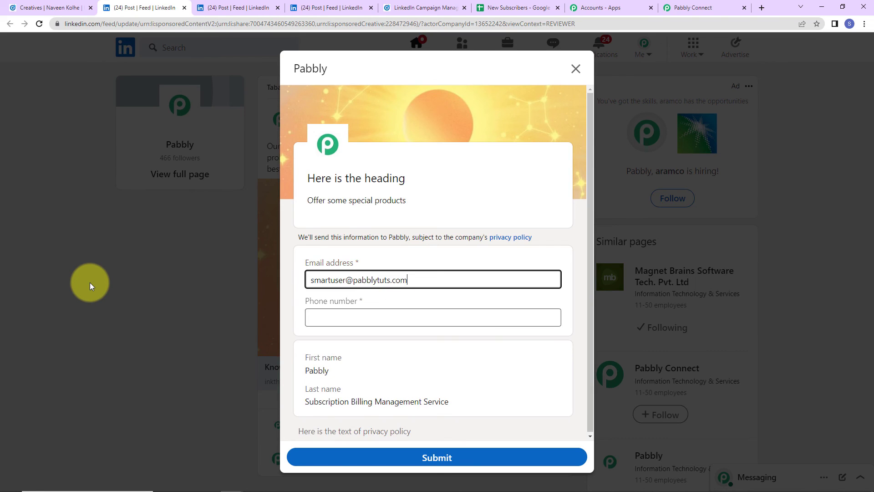
pyautogui.click(332, 317)
pyautogui.click(372, 338)
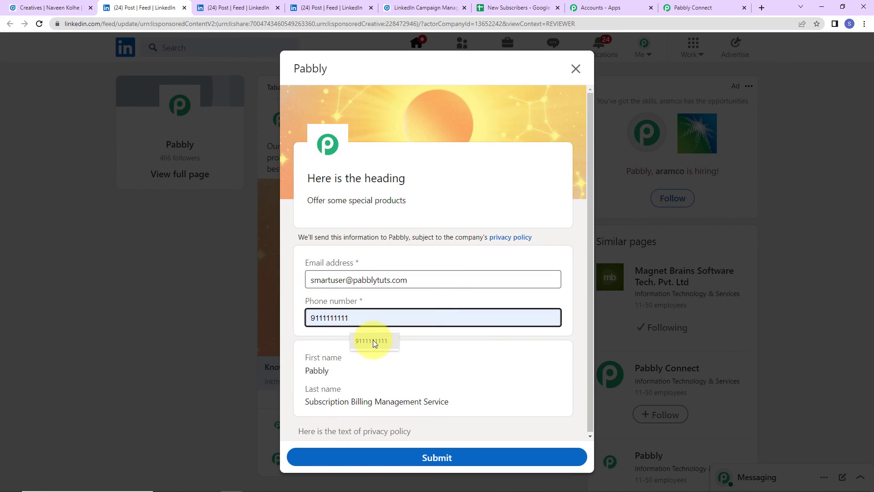
pyautogui.press('BackSpace')
pyautogui.write('2')
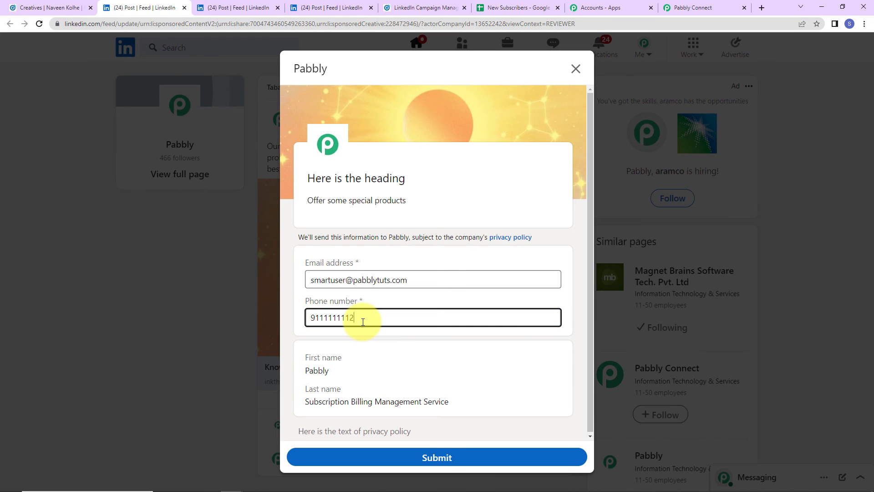
pyautogui.click(389, 457)
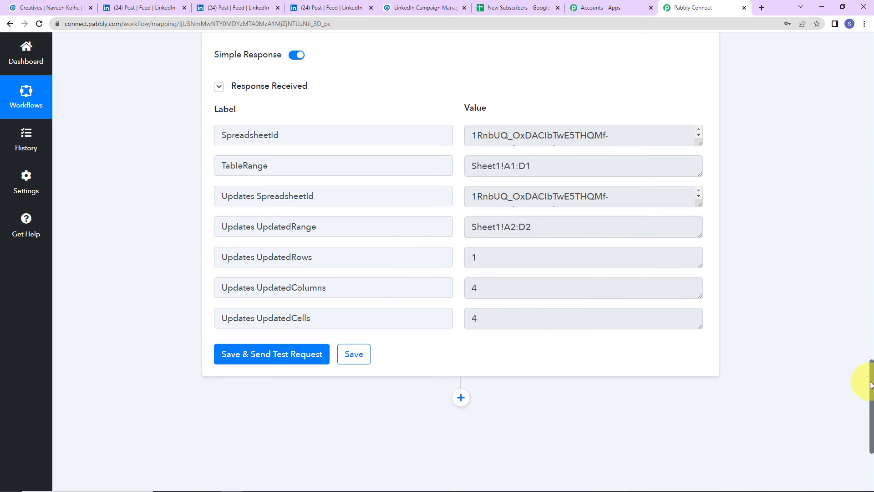
# Step: Confirm the second lead appears in row 3 of New Subscribers, then return to Pabbly Connect
pyautogui.moveTo(870, 314); pyautogui.dragTo(853, 60)
pyautogui.scroll(2, 852, 59)
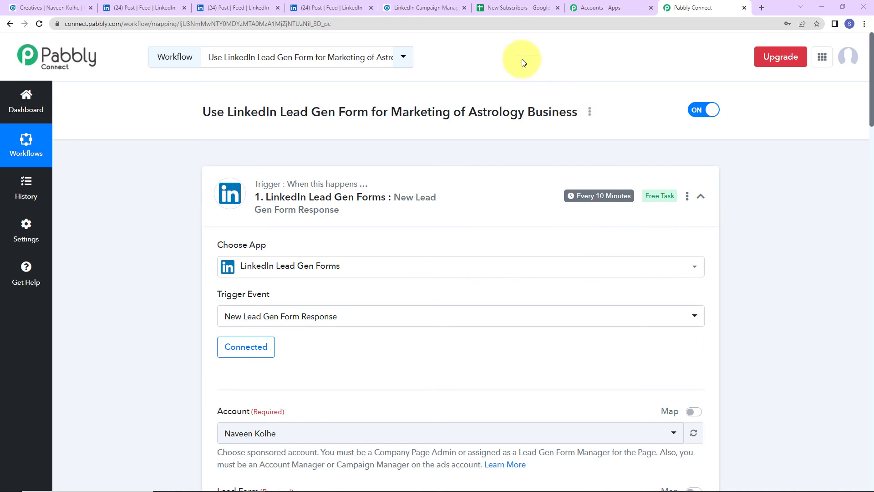
pyautogui.click(501, 7)
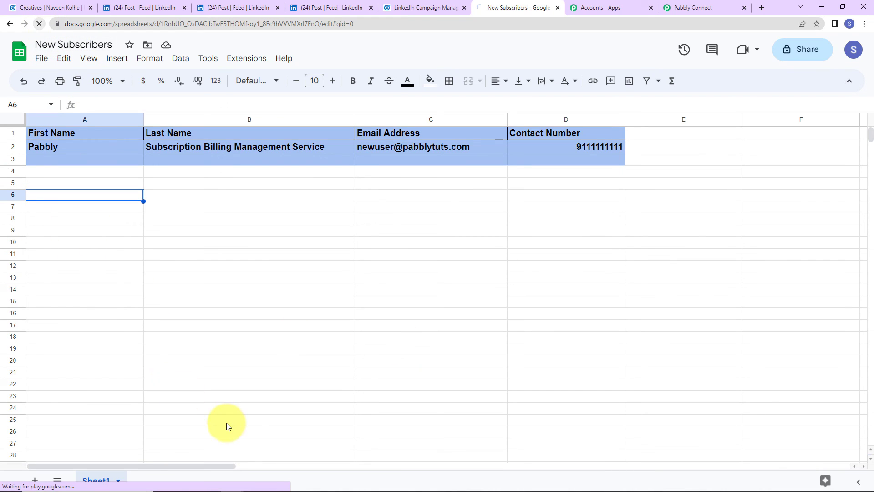
pyautogui.click(49, 148)
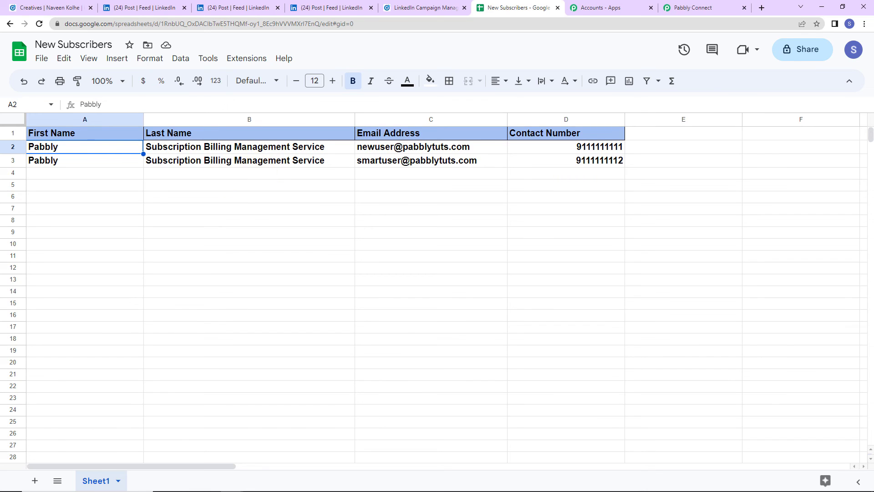
pyautogui.click(683, 7)
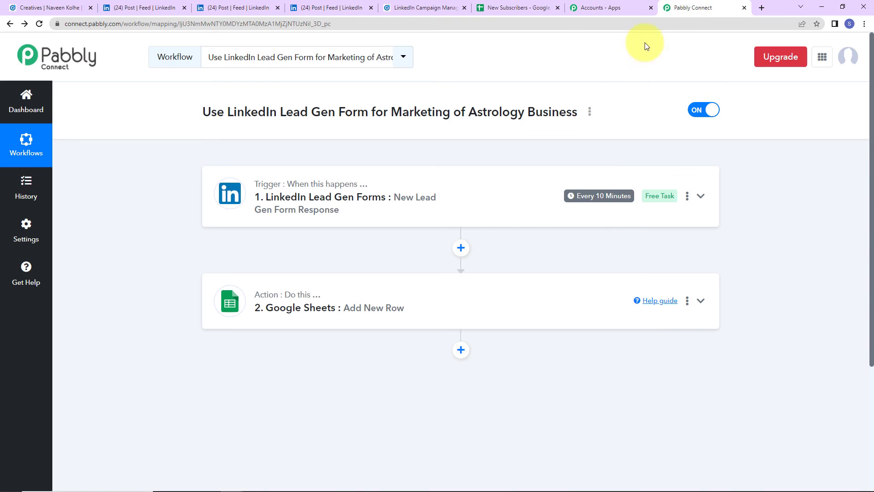
pyautogui.moveTo(255, 188)
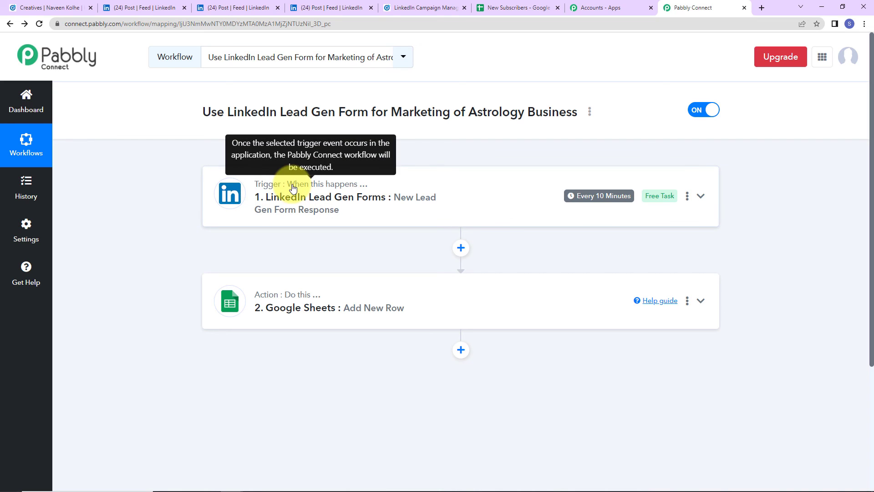